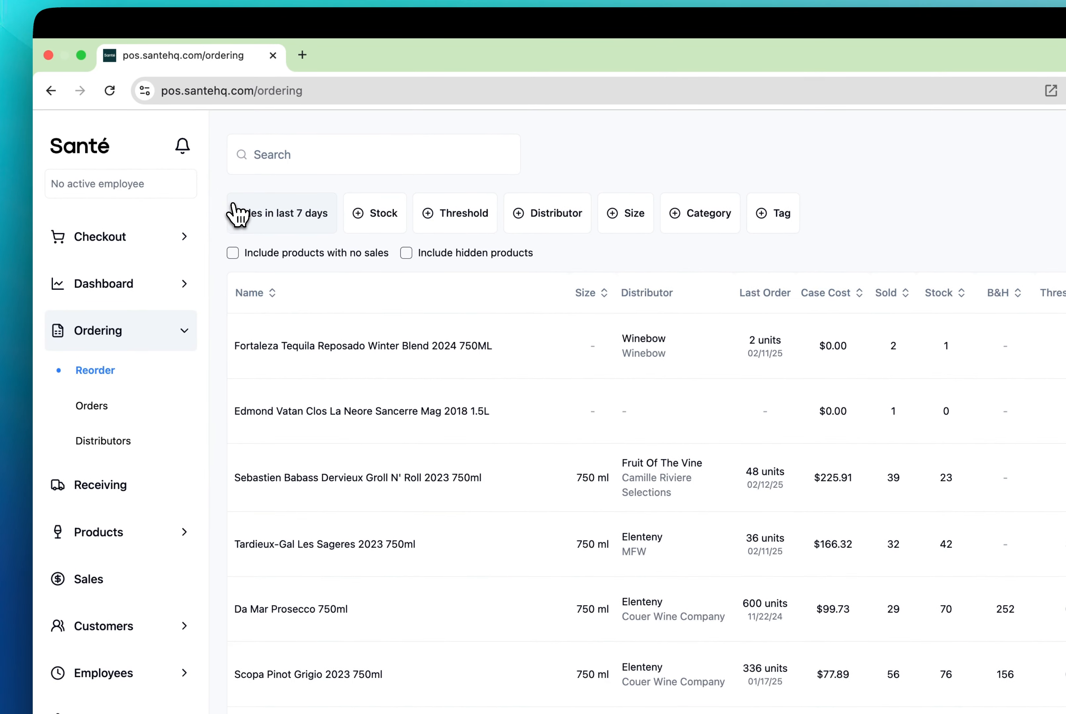
Step: Examine the sales period choices for the reorder report, including the custom date range calendar
click(234, 210)
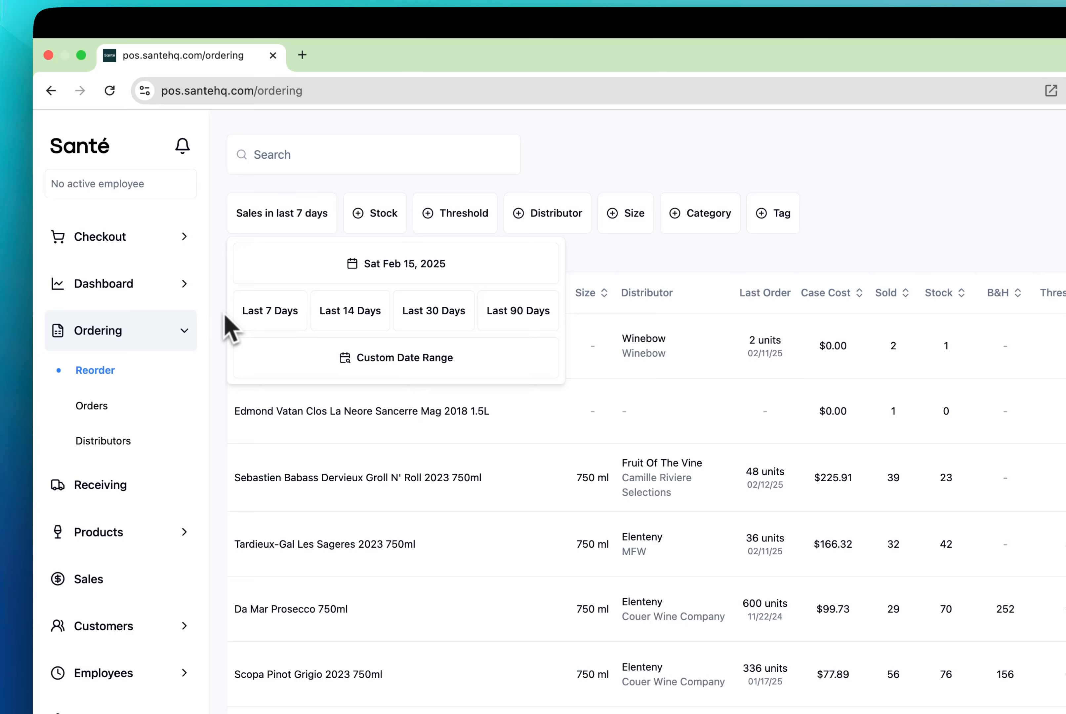
click(348, 270)
click(347, 271)
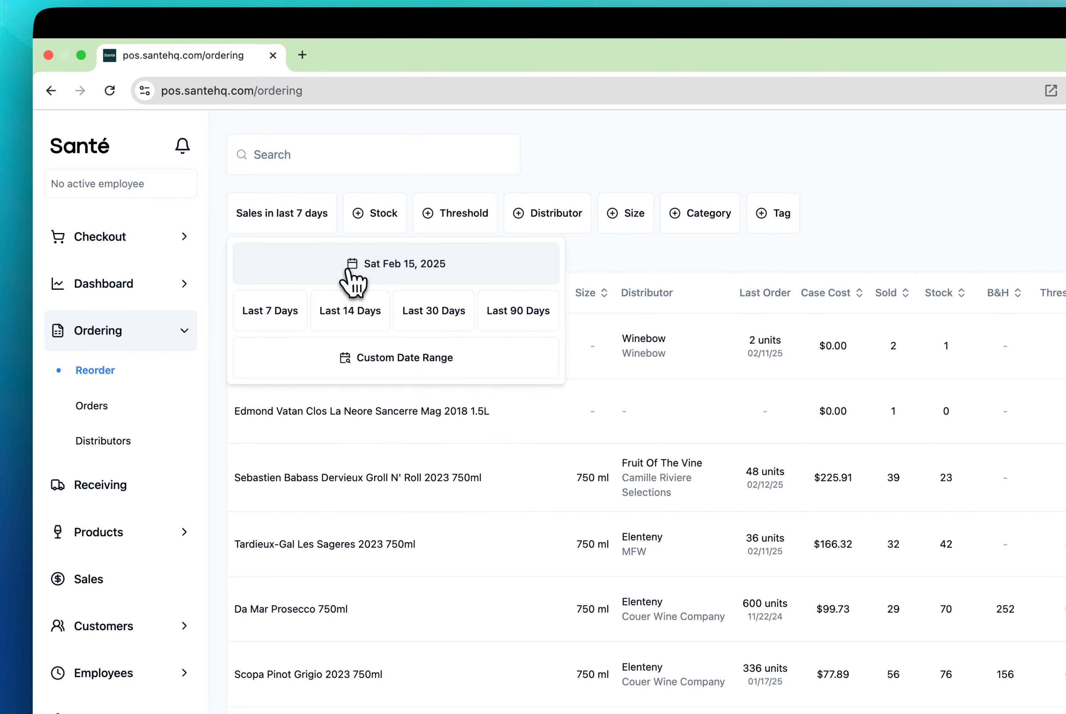
click(342, 369)
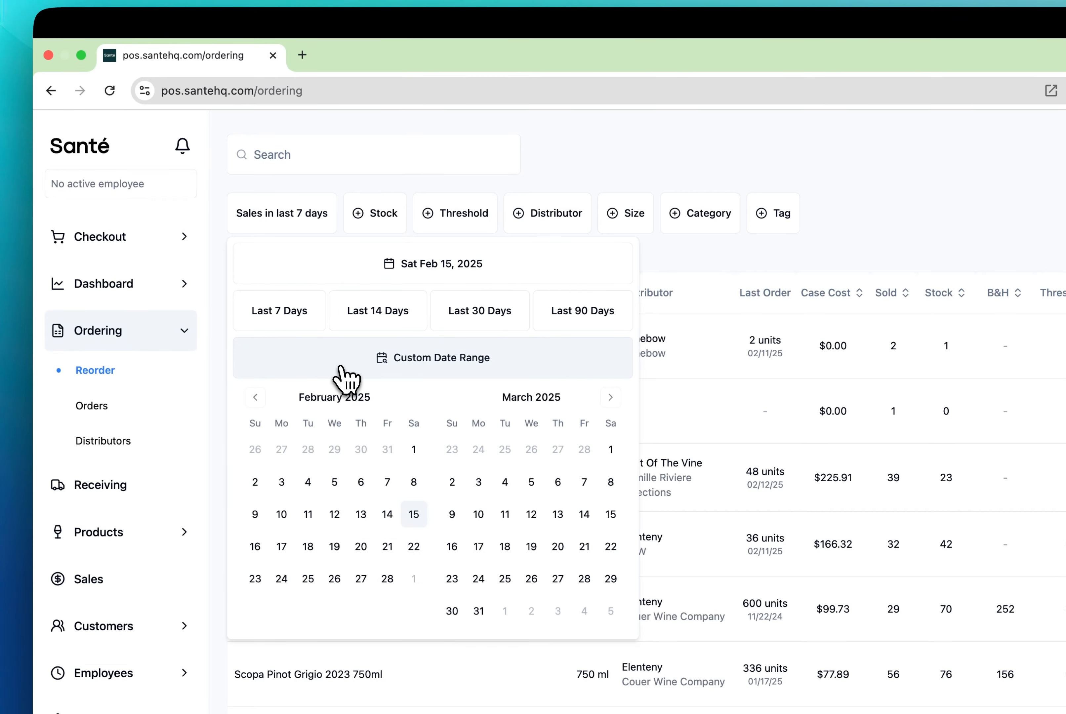
click(290, 226)
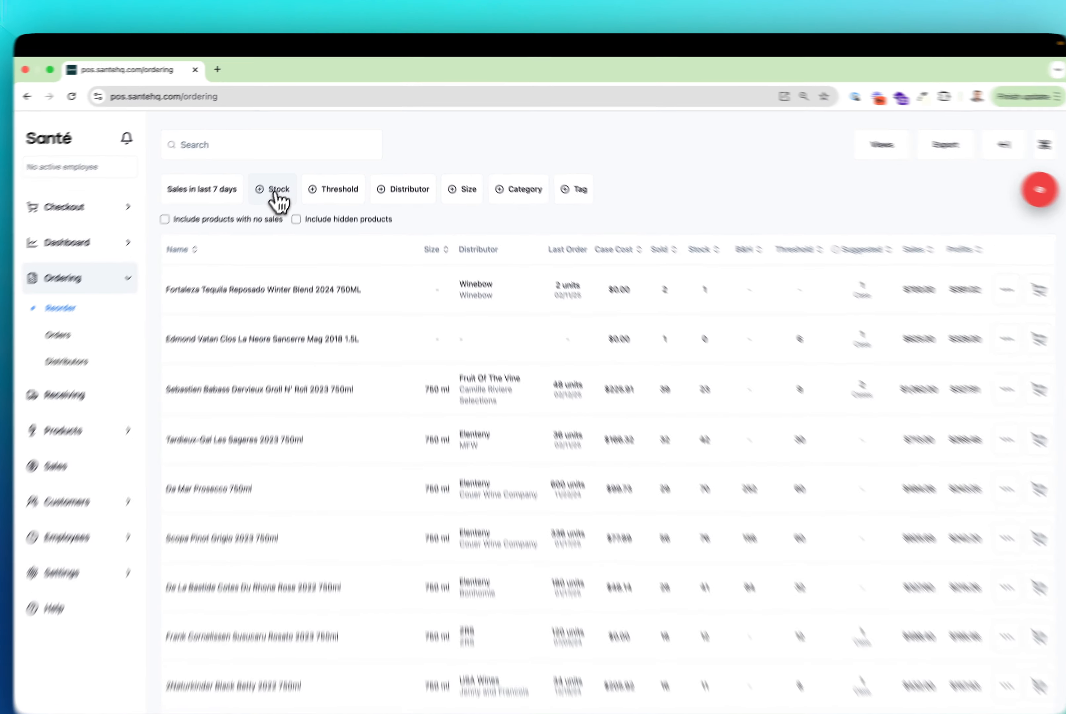
Step: Look through the options of the stock, threshold, distributor, size, category and tag filters
click(274, 192)
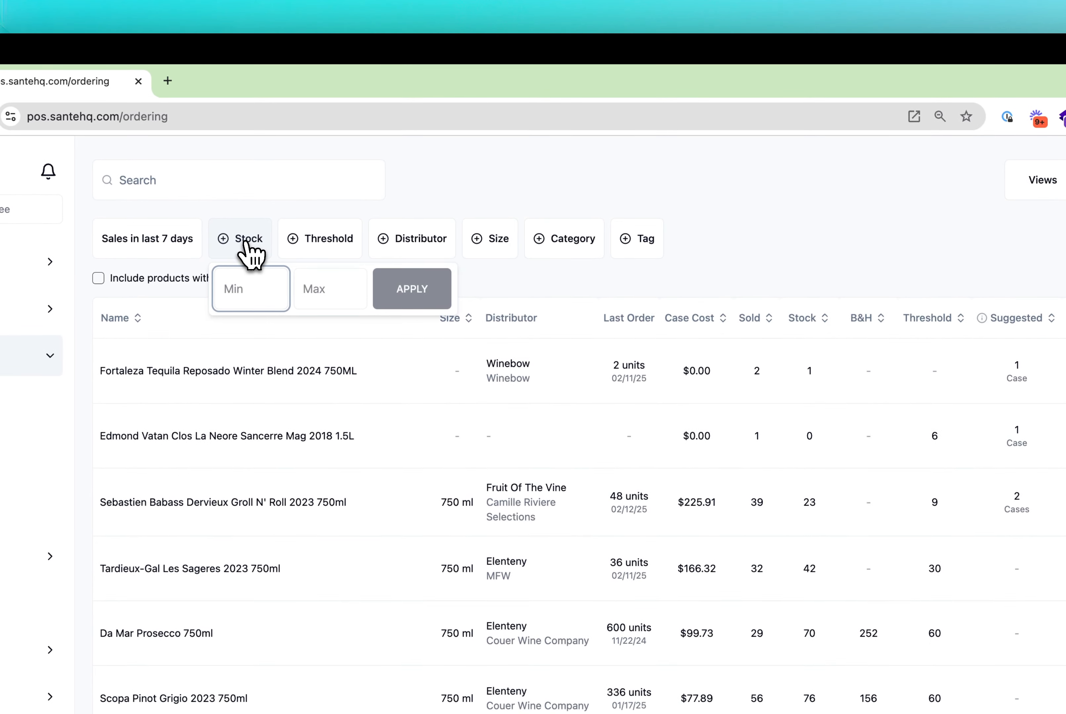
click(318, 245)
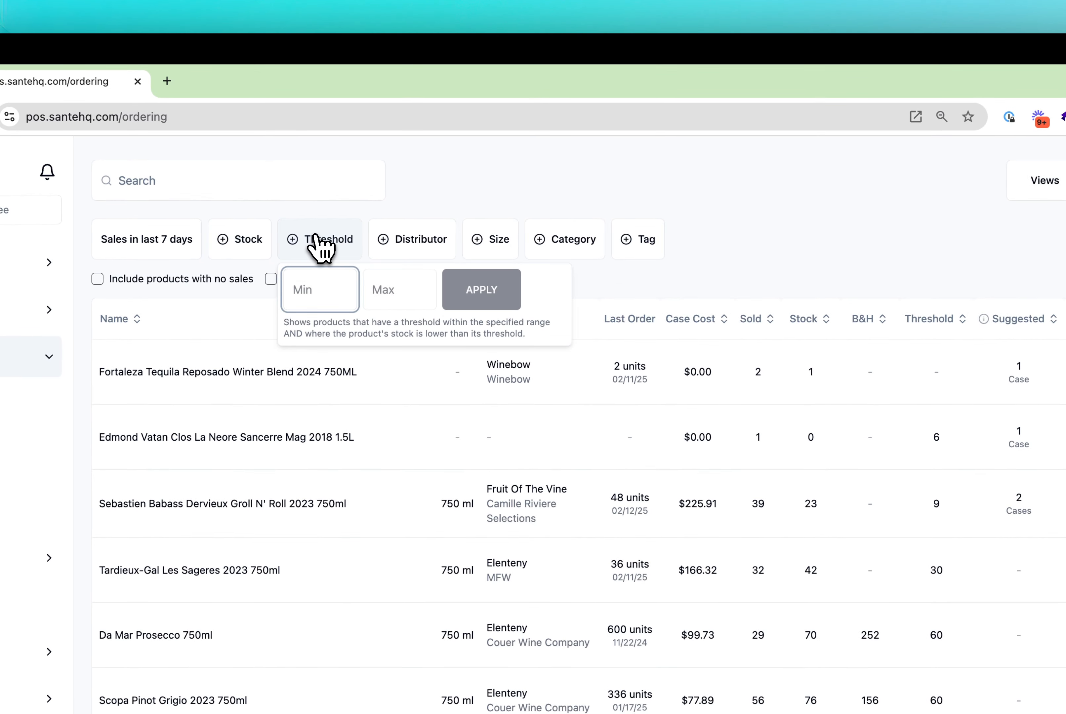
click(401, 245)
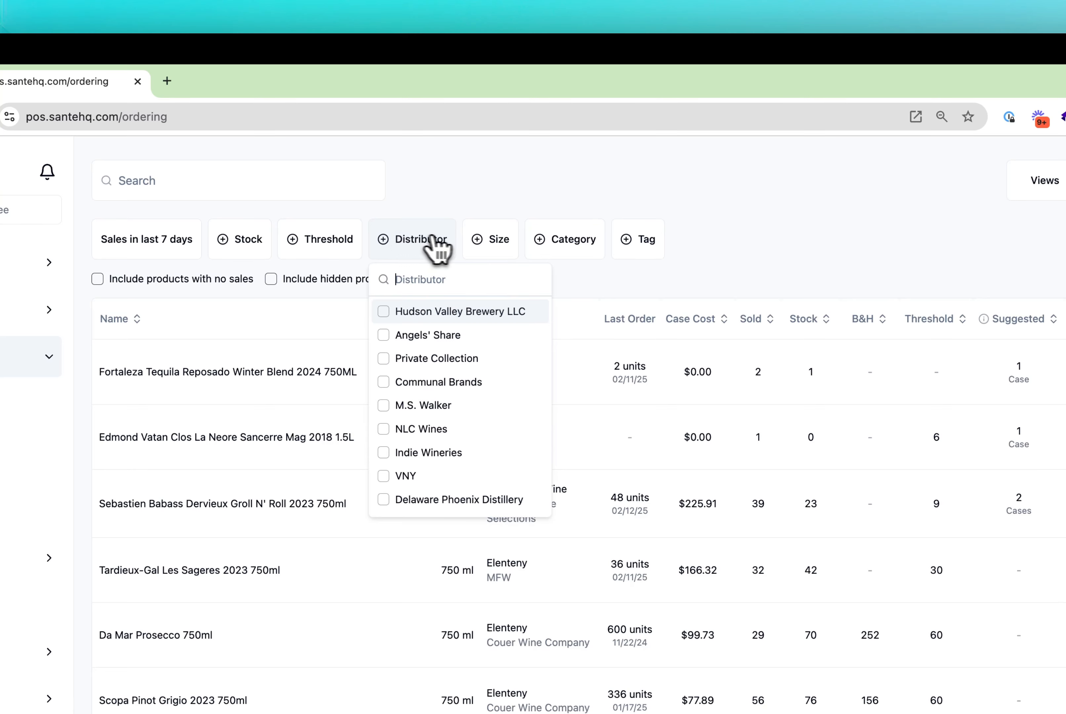
click(493, 247)
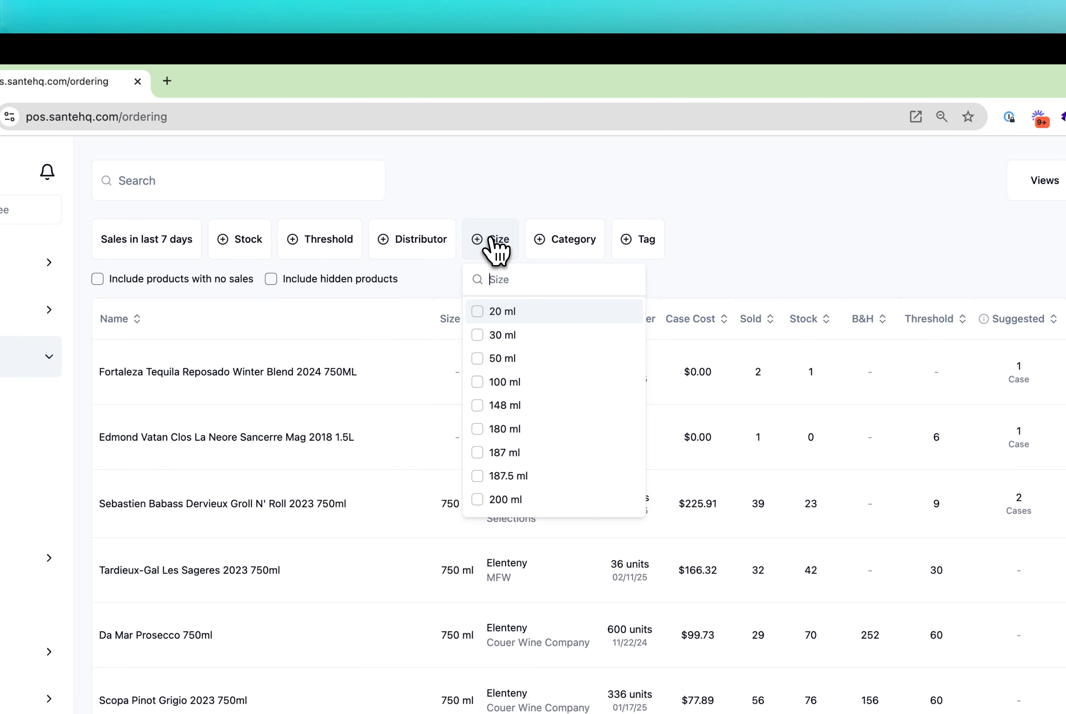
click(557, 245)
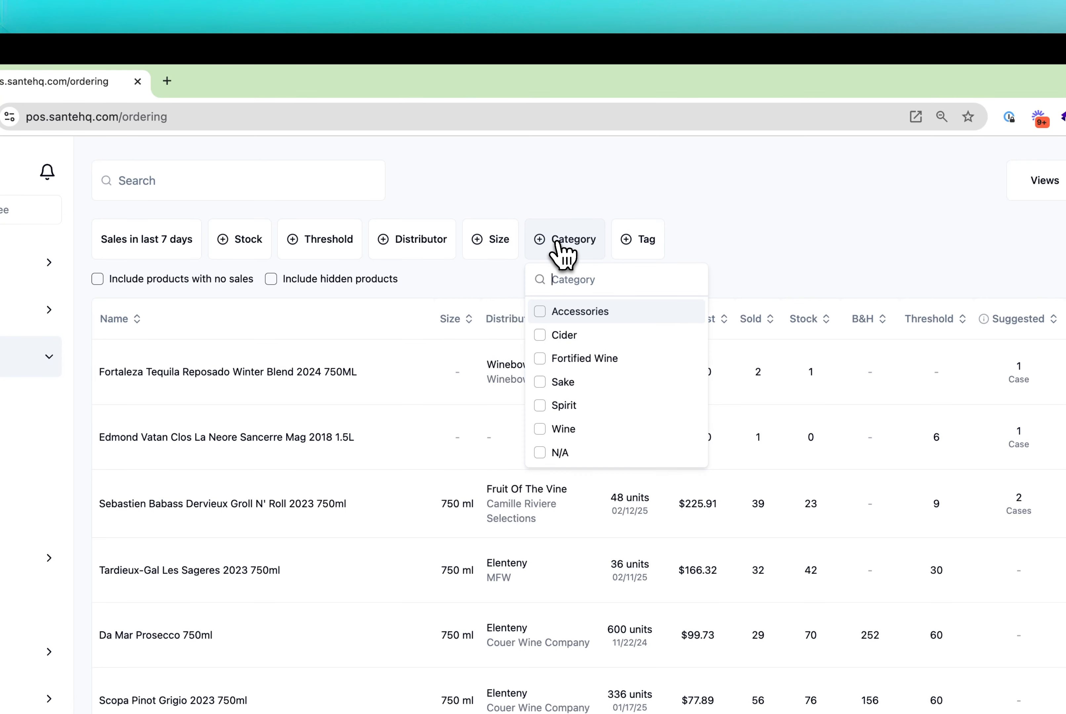
click(635, 255)
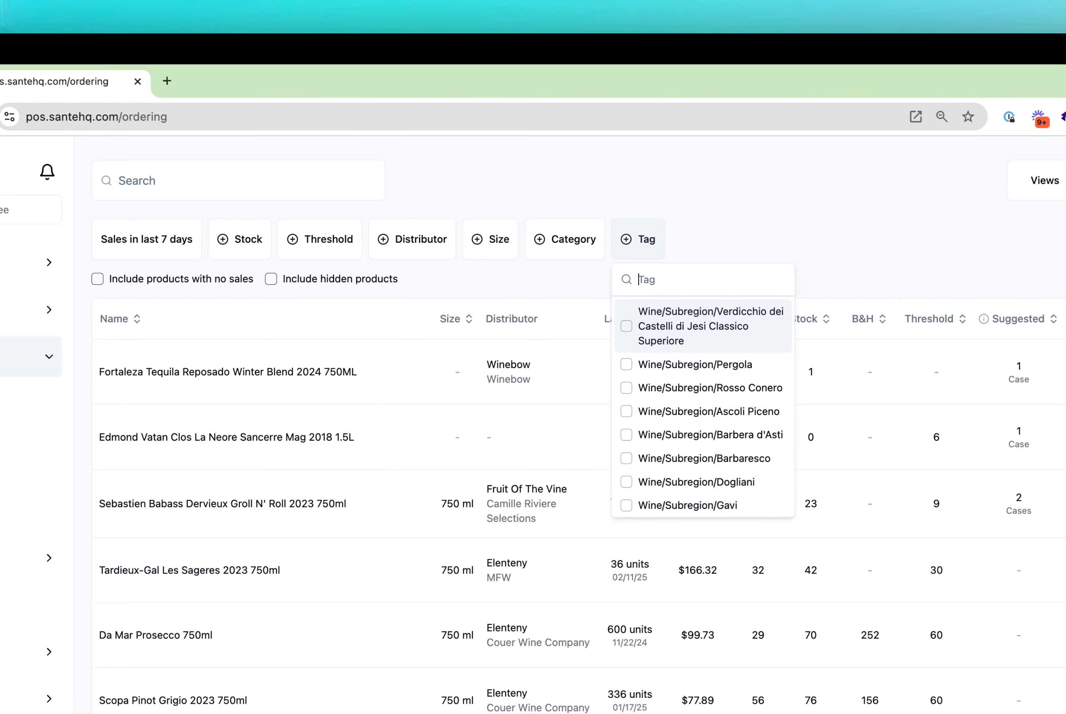
click(680, 245)
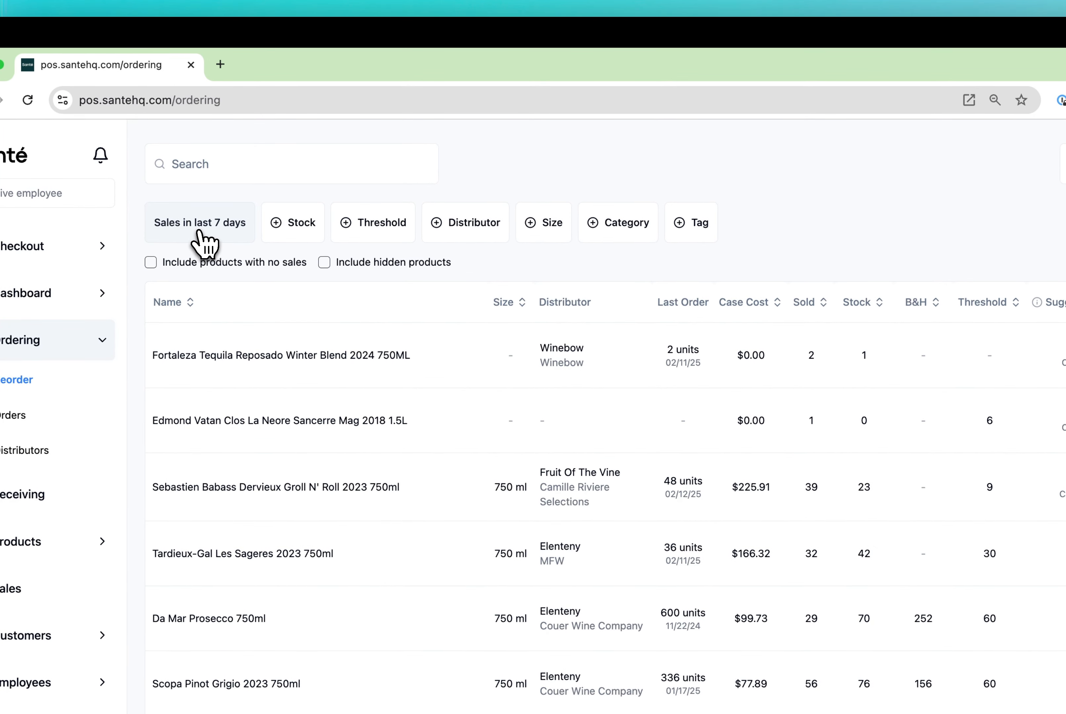
Step: Set the reorder report's sales period to the last 30 days and limit stock to between 0 and 12
click(205, 233)
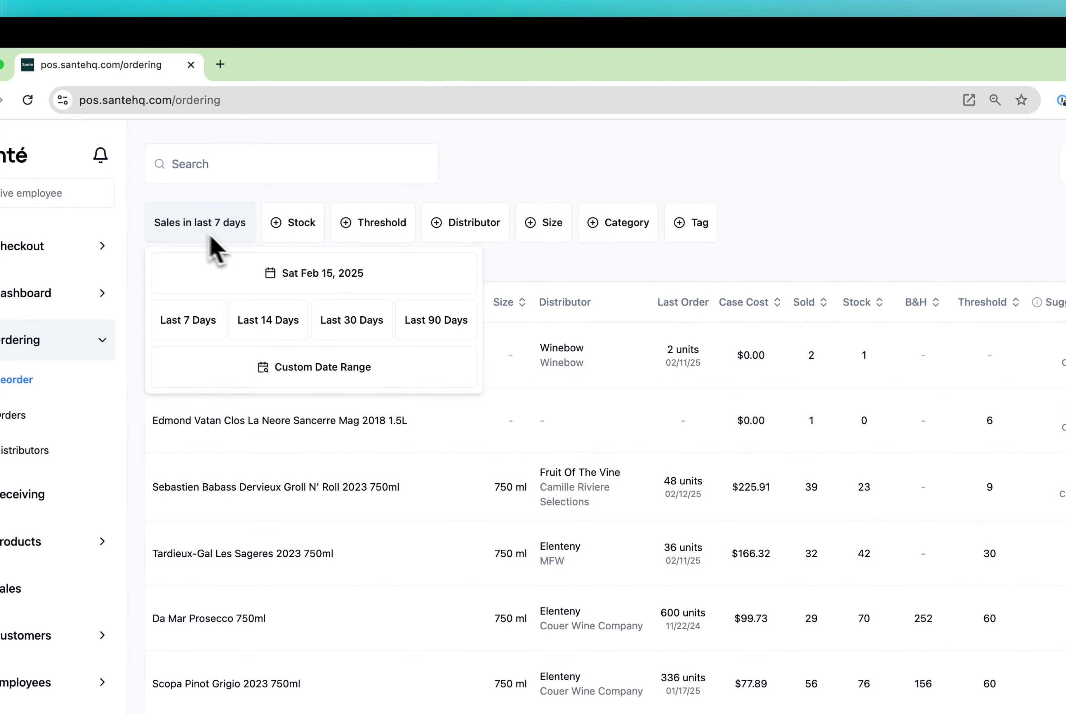
click(351, 323)
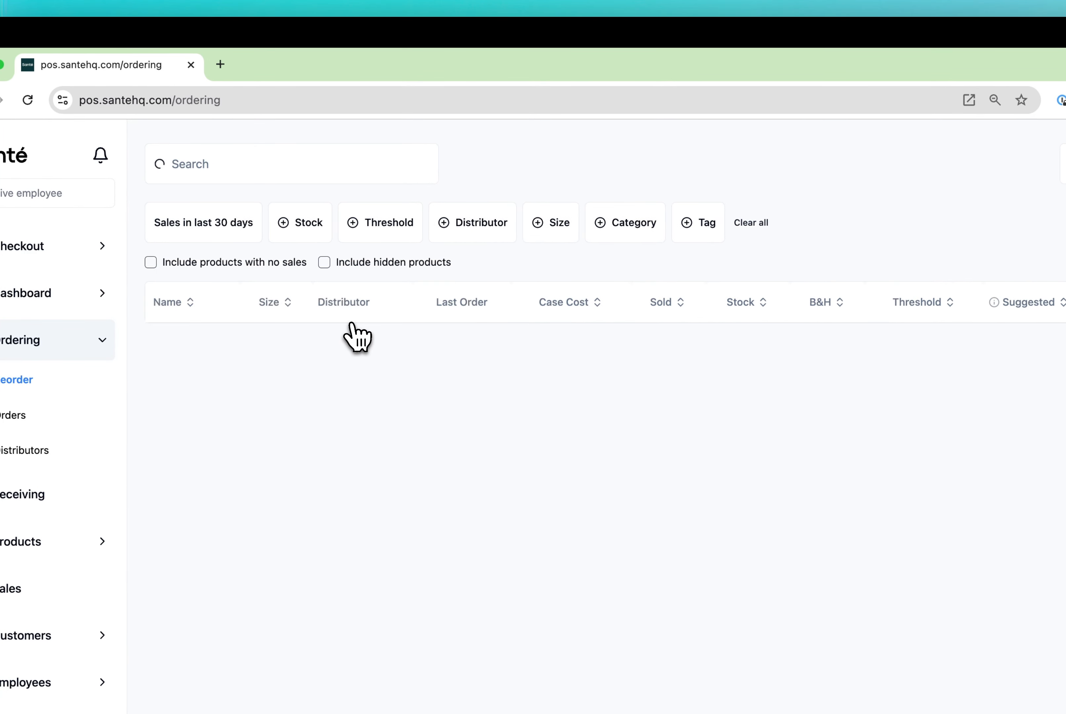
click(303, 231)
text(0)
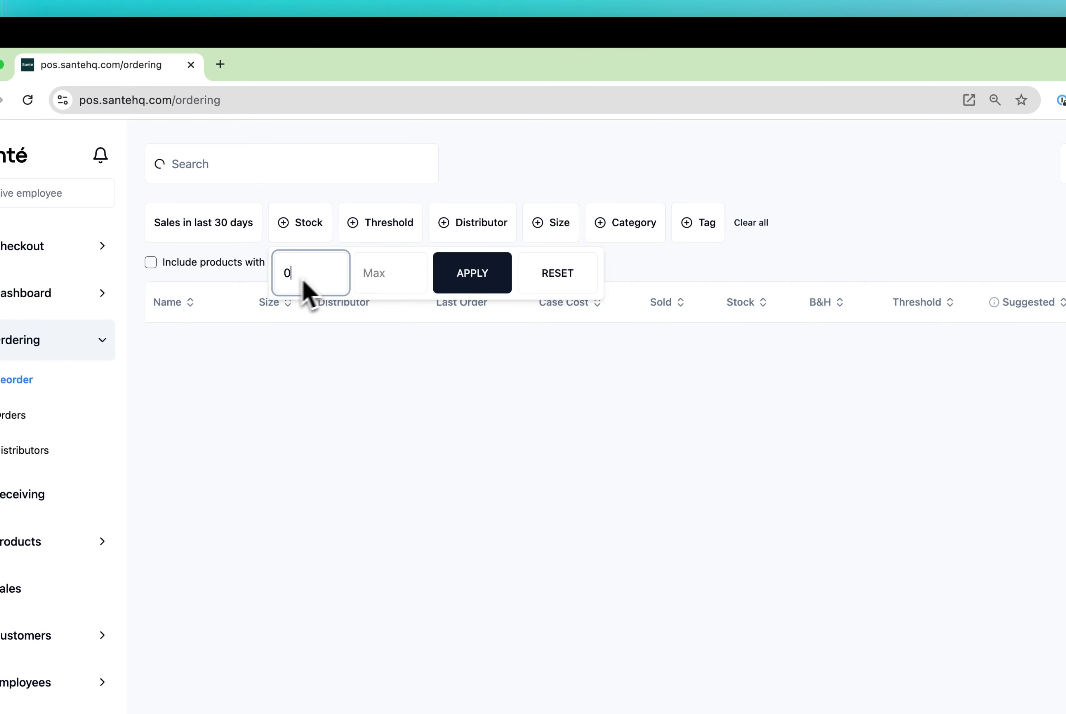
click(373, 271)
text(12)
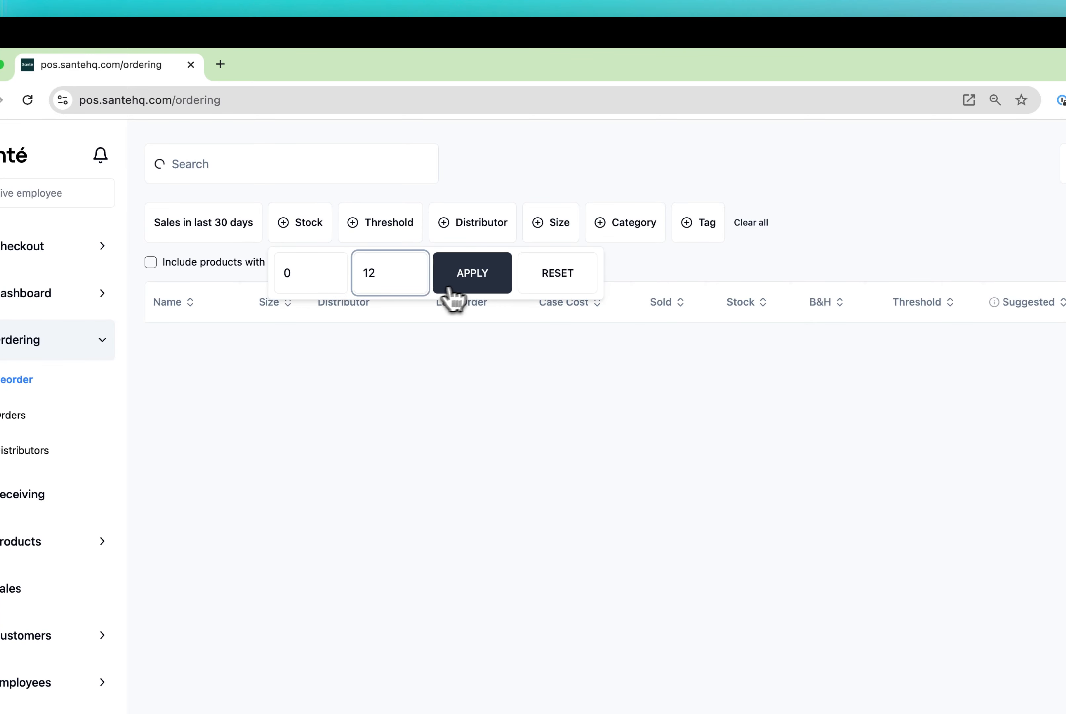
click(461, 288)
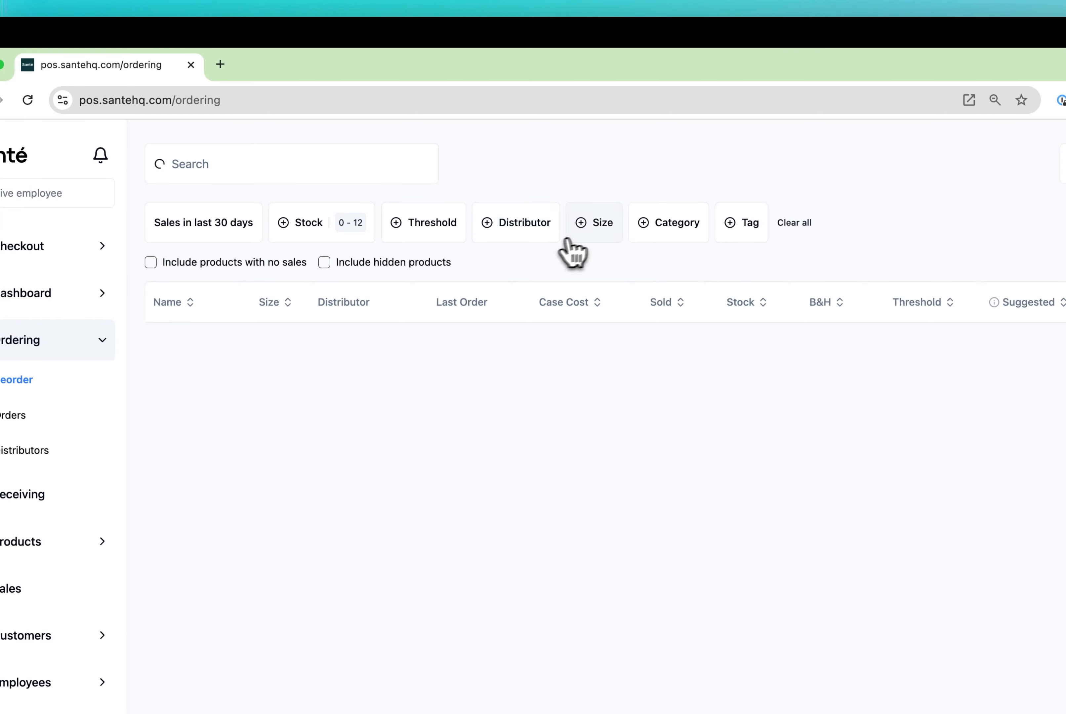
Step: Filter the reorder products by the distributor Winebow and the category Wine
click(524, 234)
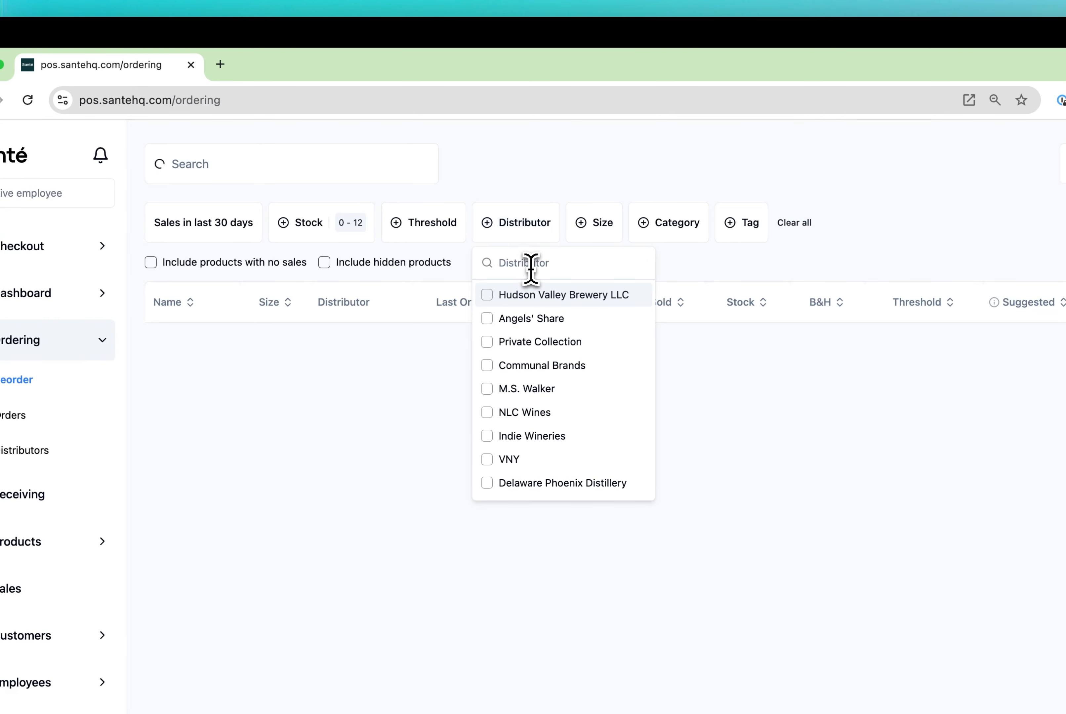
text(winebow)
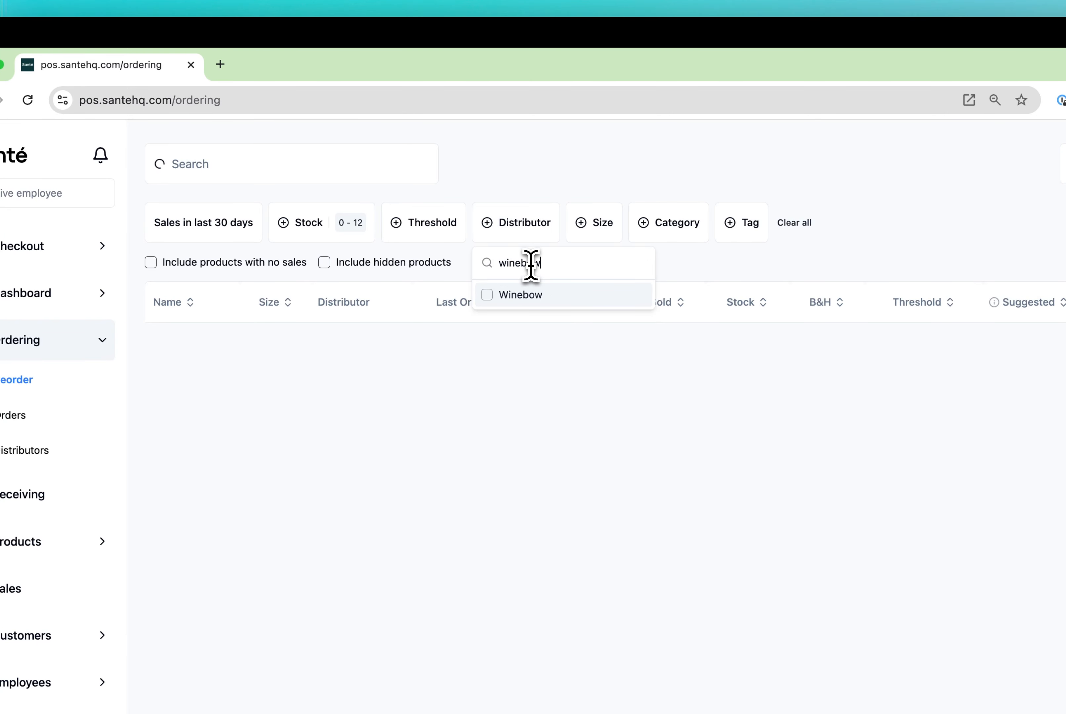
click(493, 300)
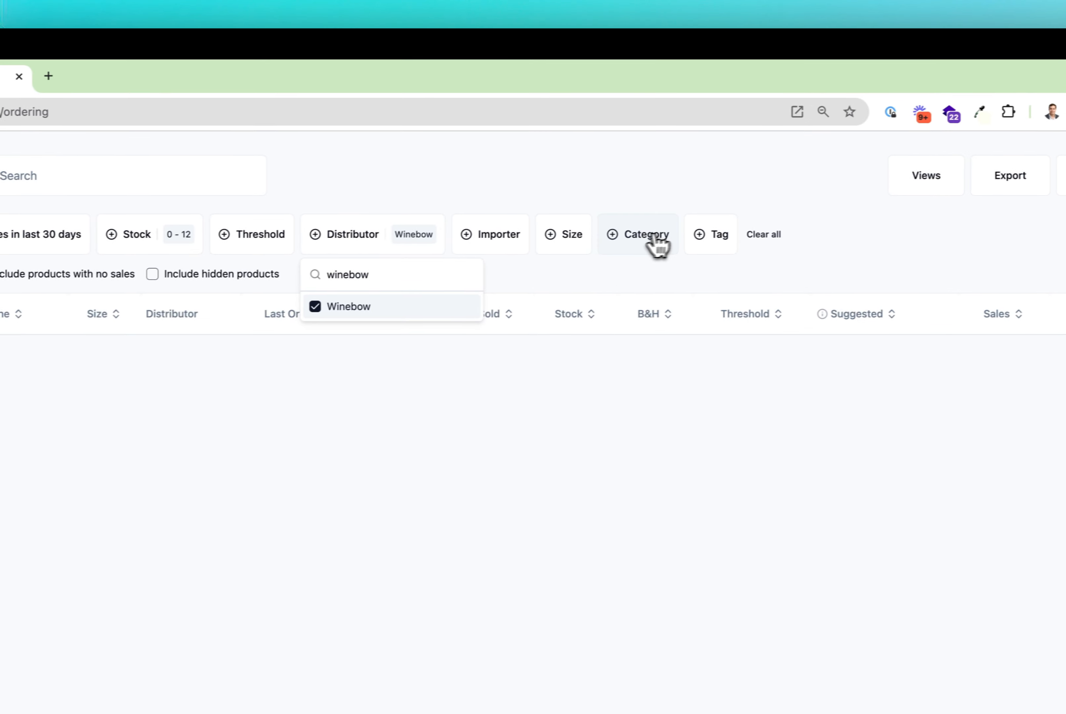
click(777, 231)
text(wine)
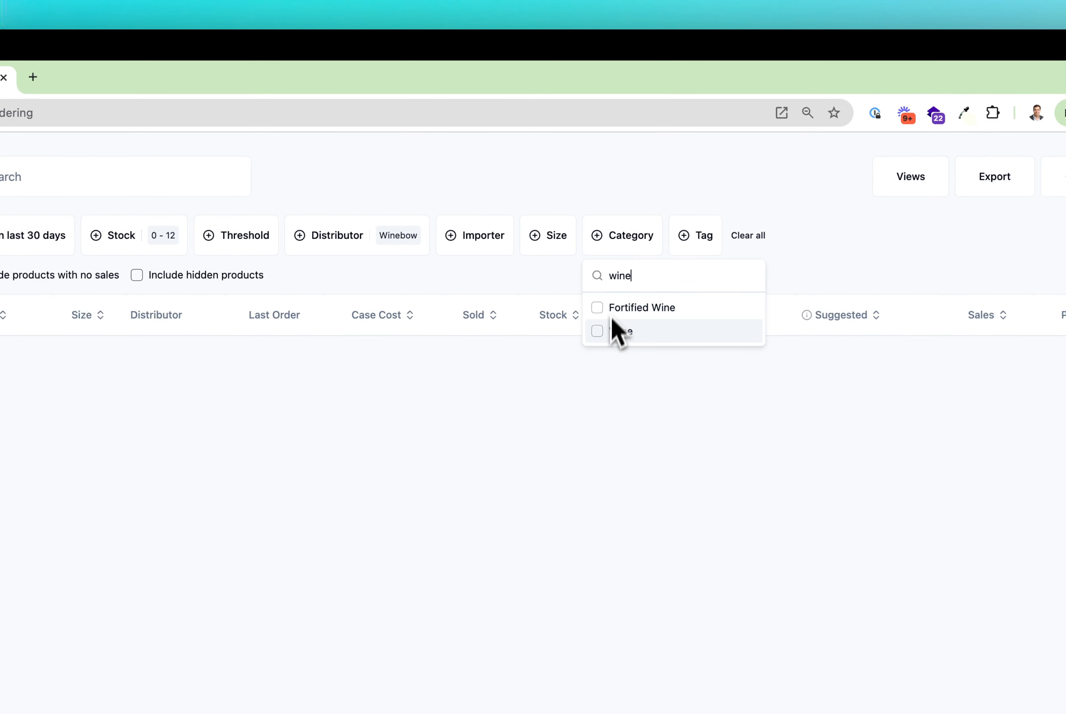
click(597, 333)
click(578, 323)
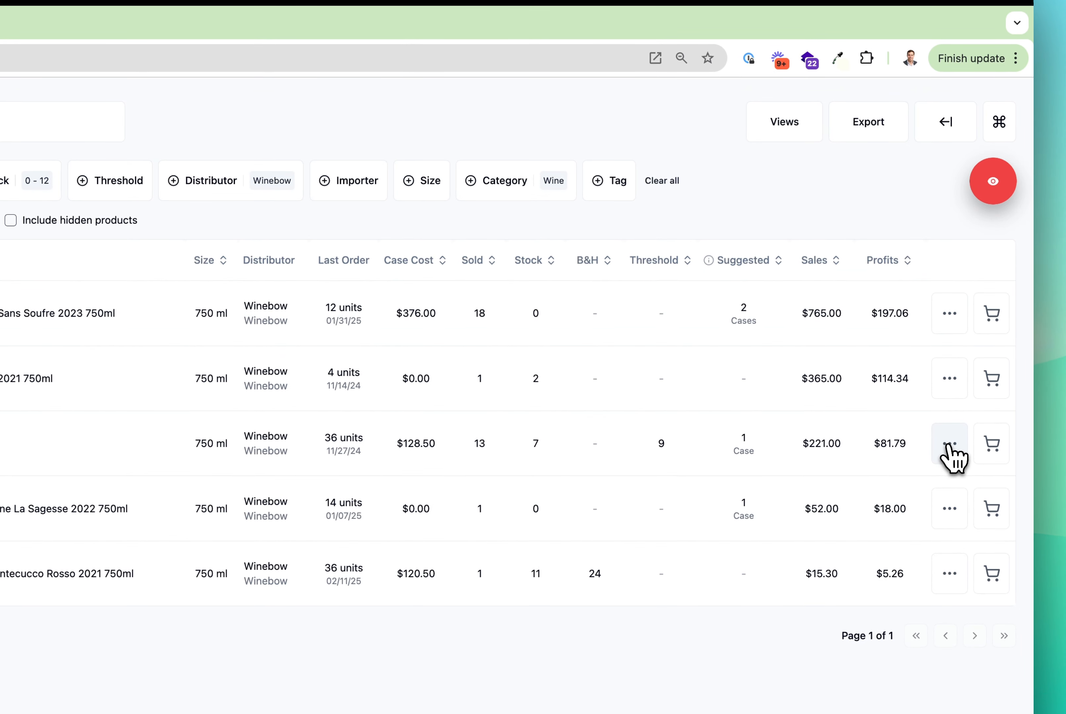
Step: View the product graphs for Vietti Moscato D'Asti 2023 750ml, with the unit chart showing the last 6 months
click(948, 443)
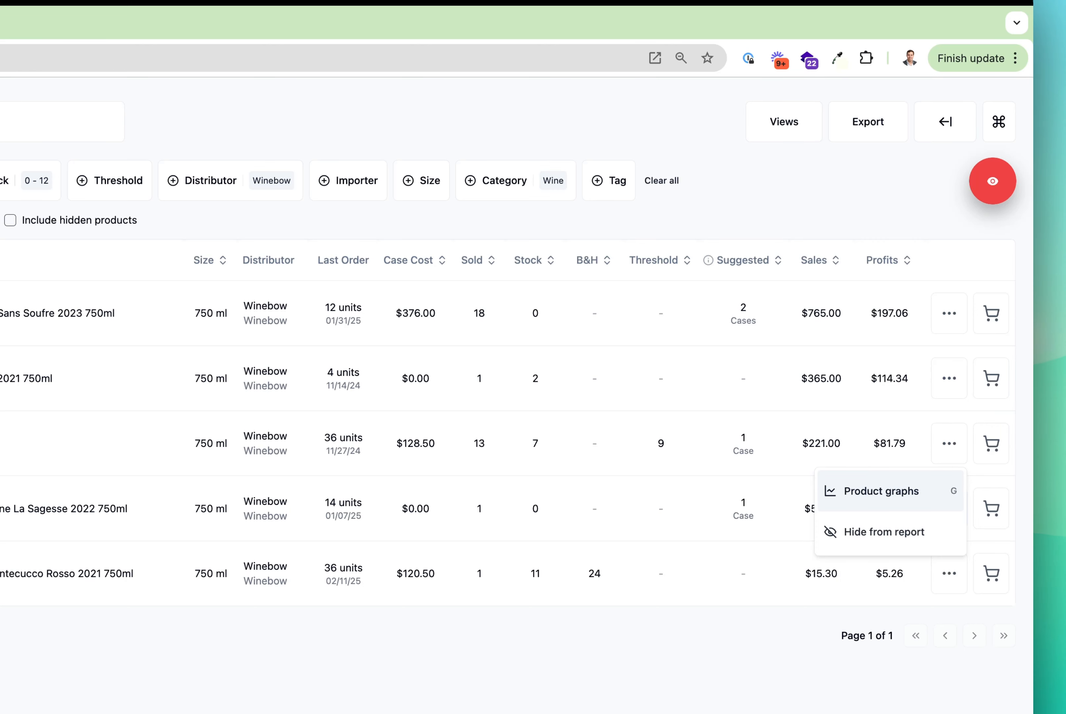
click(882, 494)
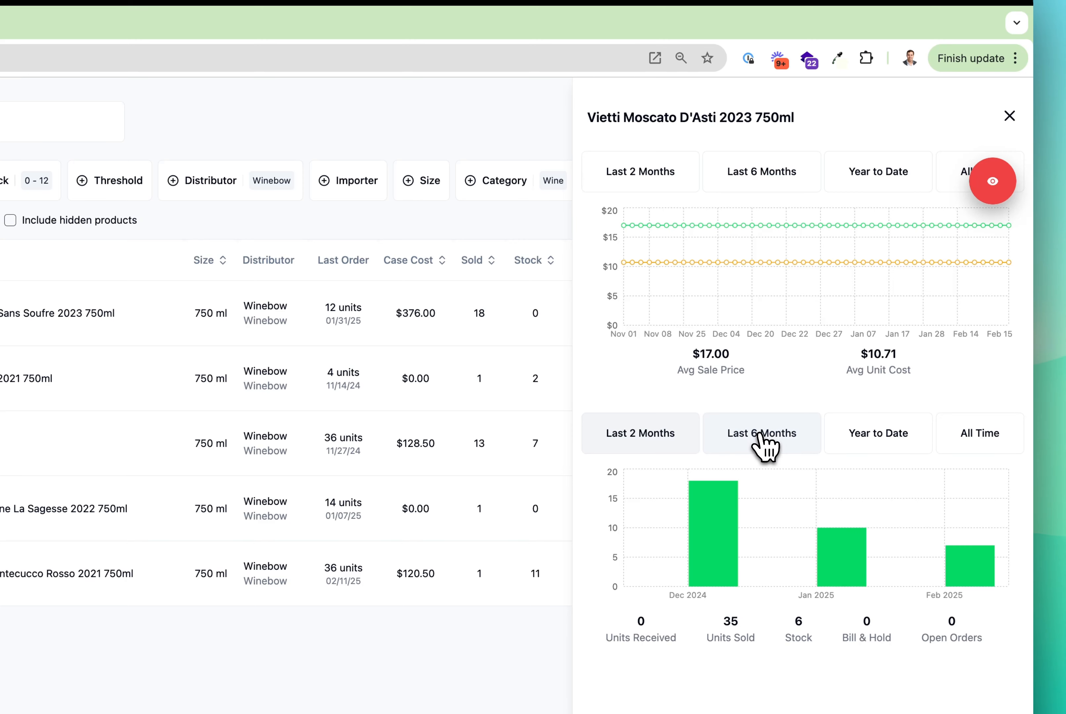
click(777, 443)
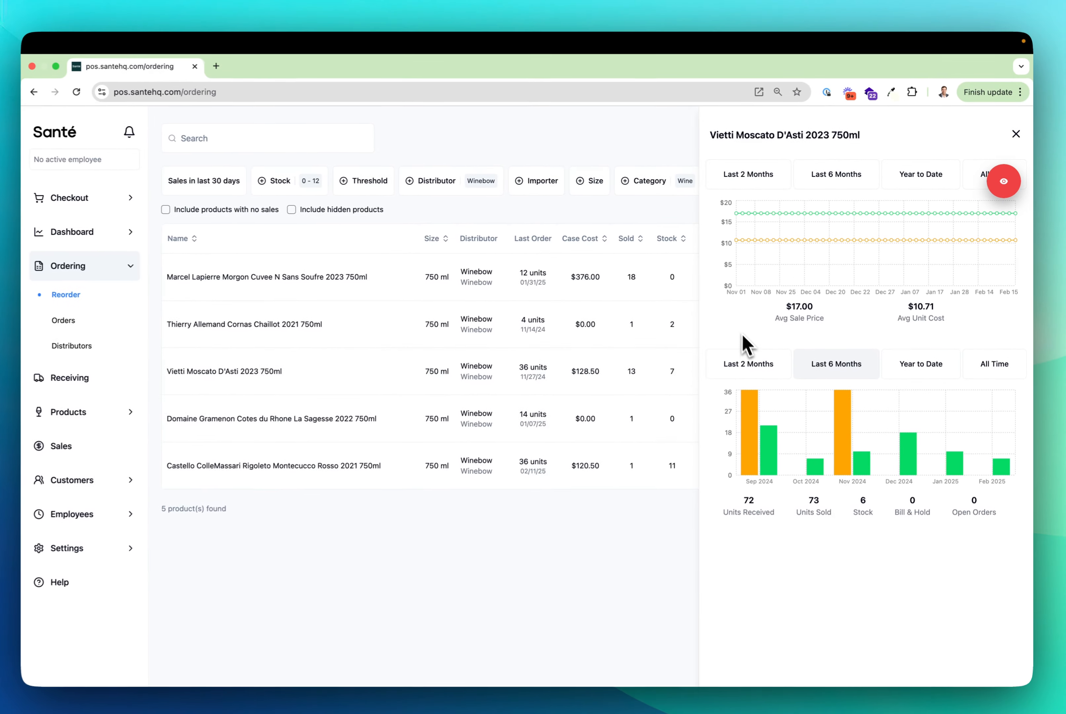
mouse_move(771, 430)
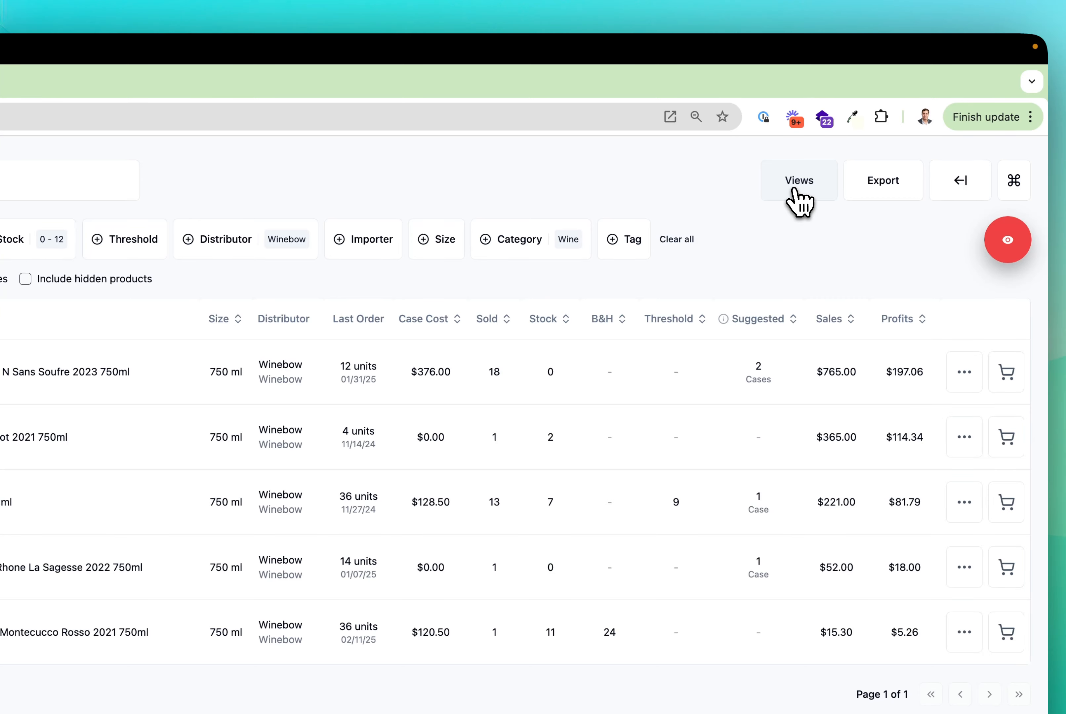
Step: Save the current filters as a view named "Winebow Last 30 Days" and close the saved views
click(799, 197)
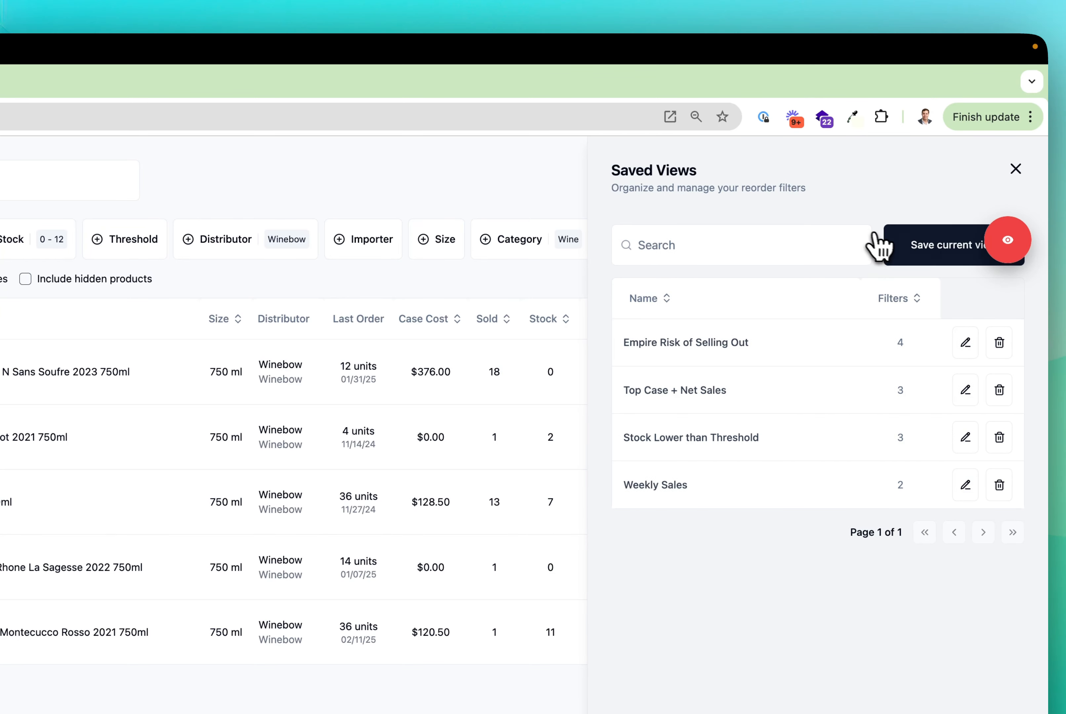
click(919, 252)
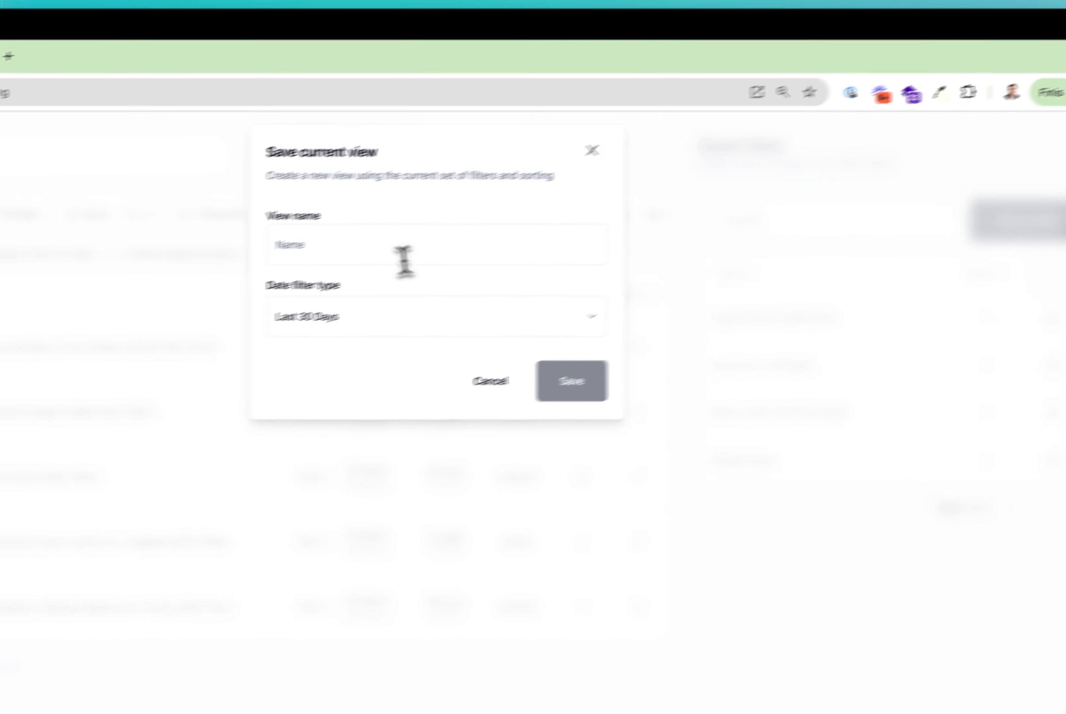
text(Winebow Las)
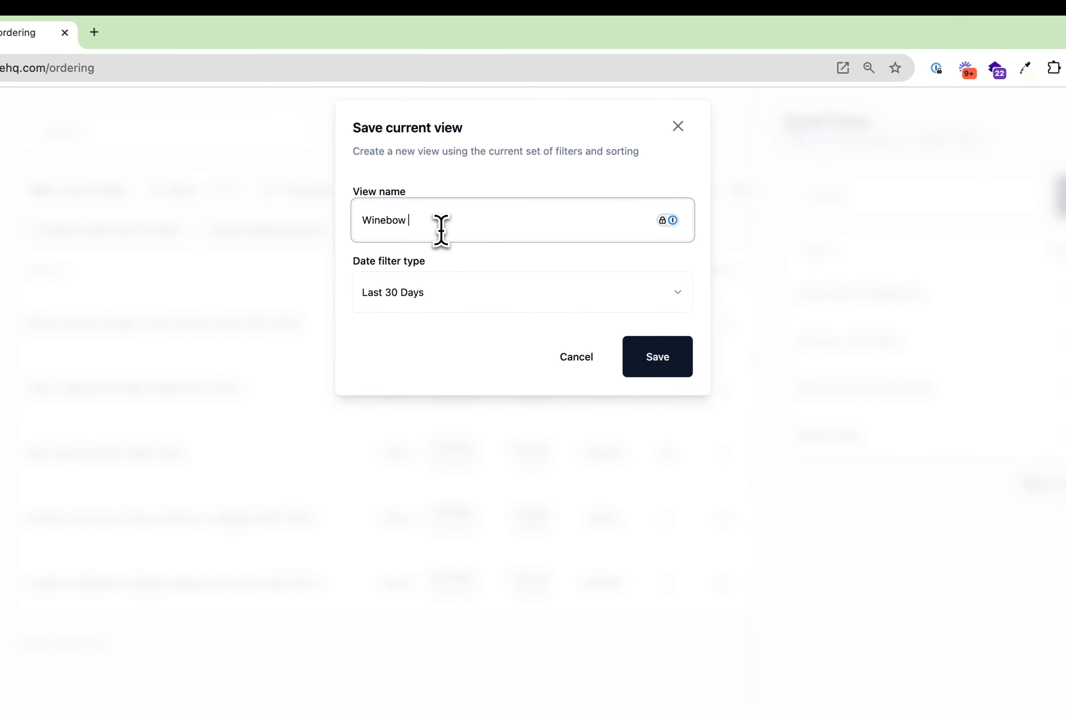
text(t 30 Days)
click(641, 365)
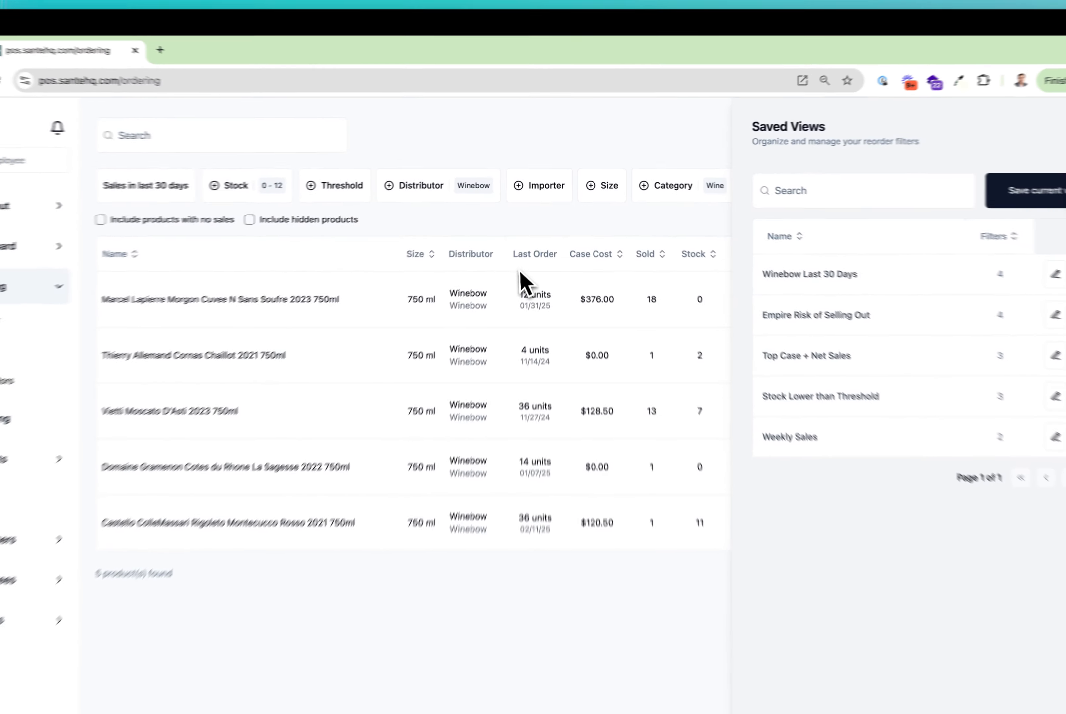
click(1007, 130)
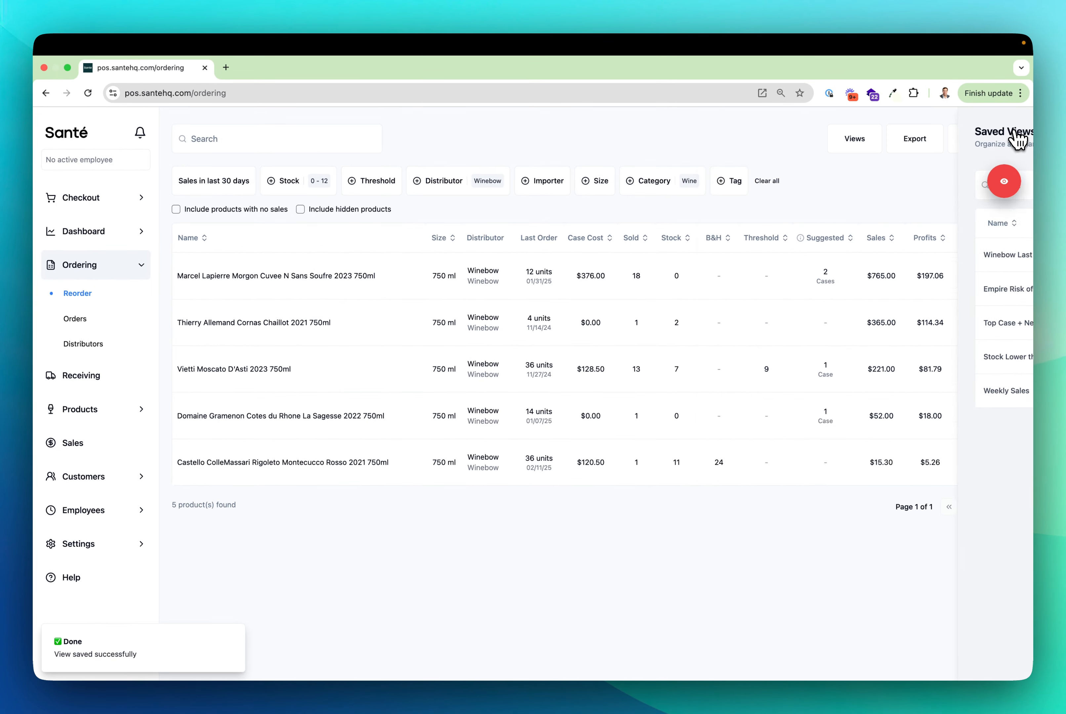
Step: Go to the dashboard, return to the reorder report and apply the saved view "Winebow Last 30 Days"
click(92, 234)
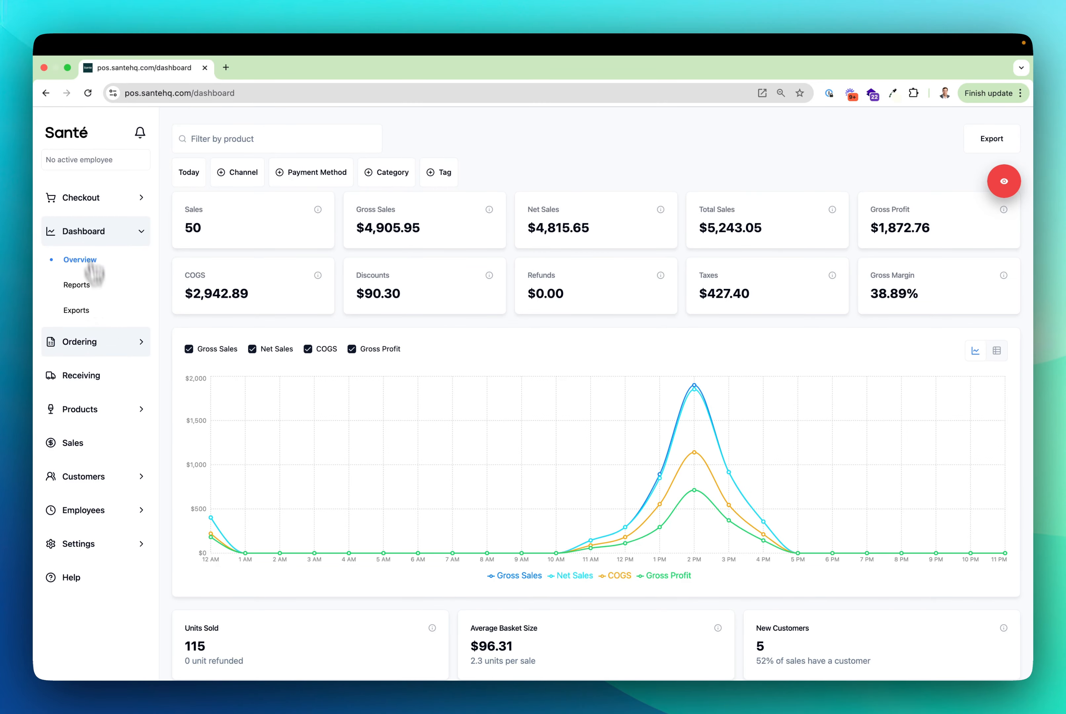
click(97, 342)
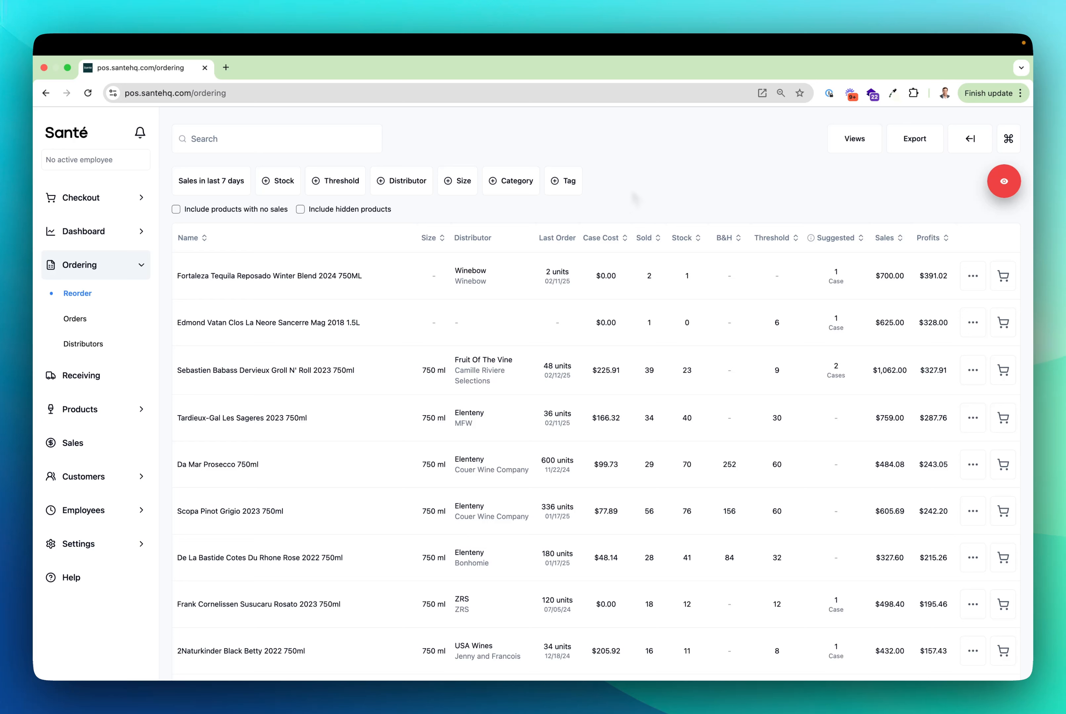
click(851, 149)
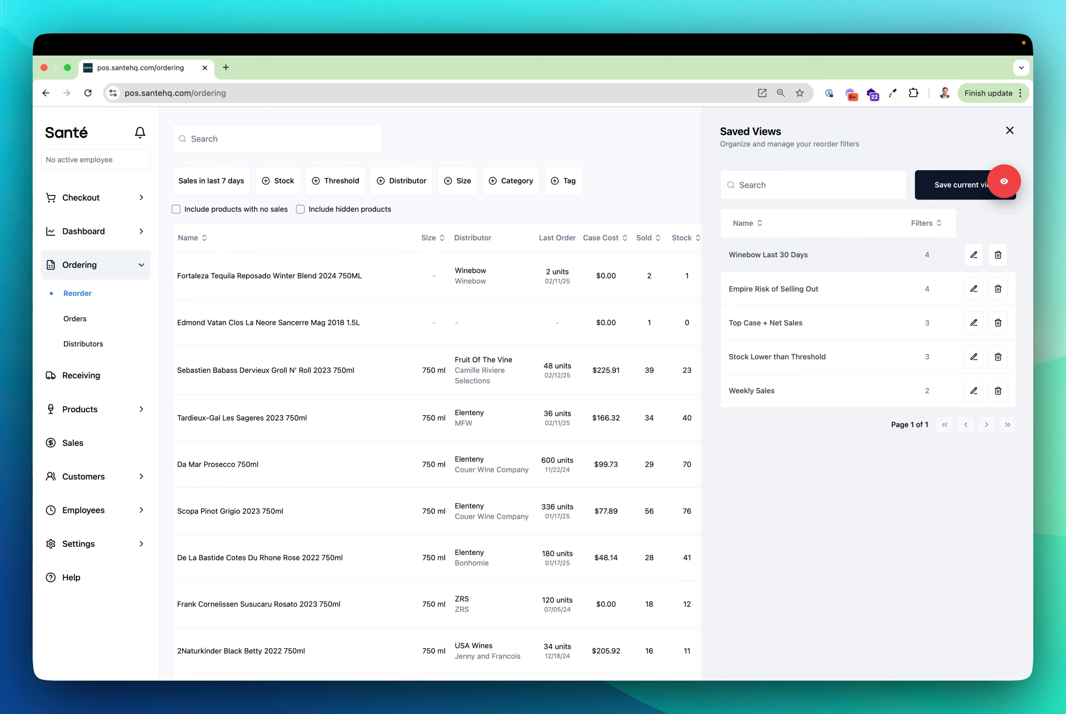
click(792, 263)
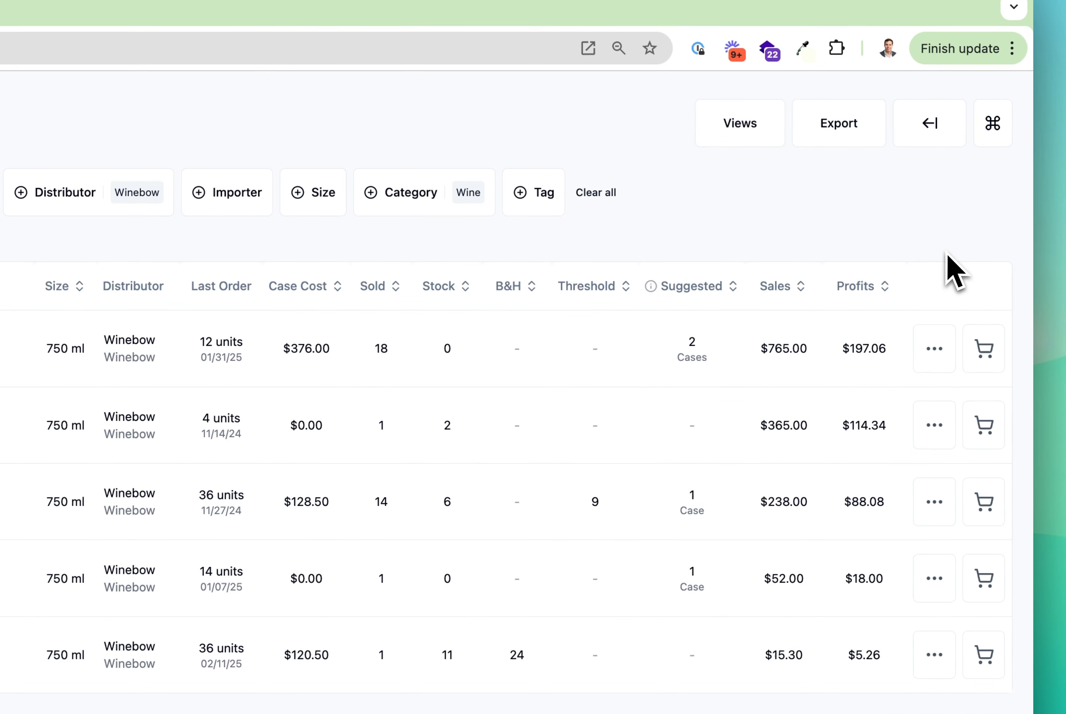
Step: Add Marcel Lapierre Morgon Cuvee N Sans Soufre 2023 750ml to the order sheet with 2 cases
click(990, 339)
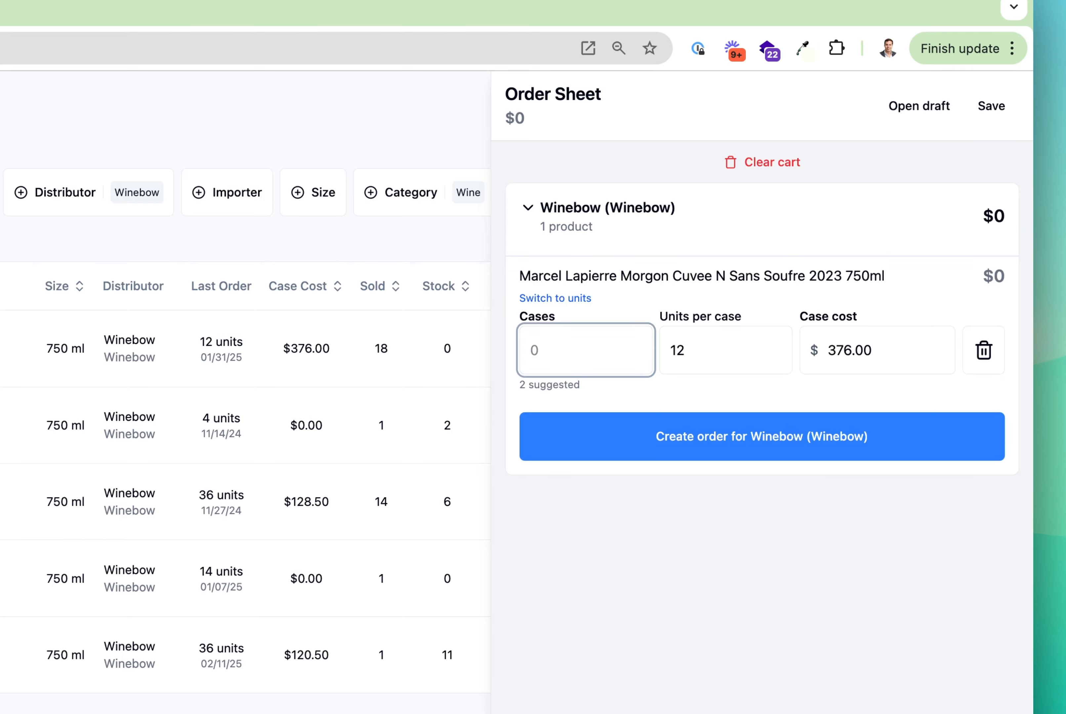
text(2)
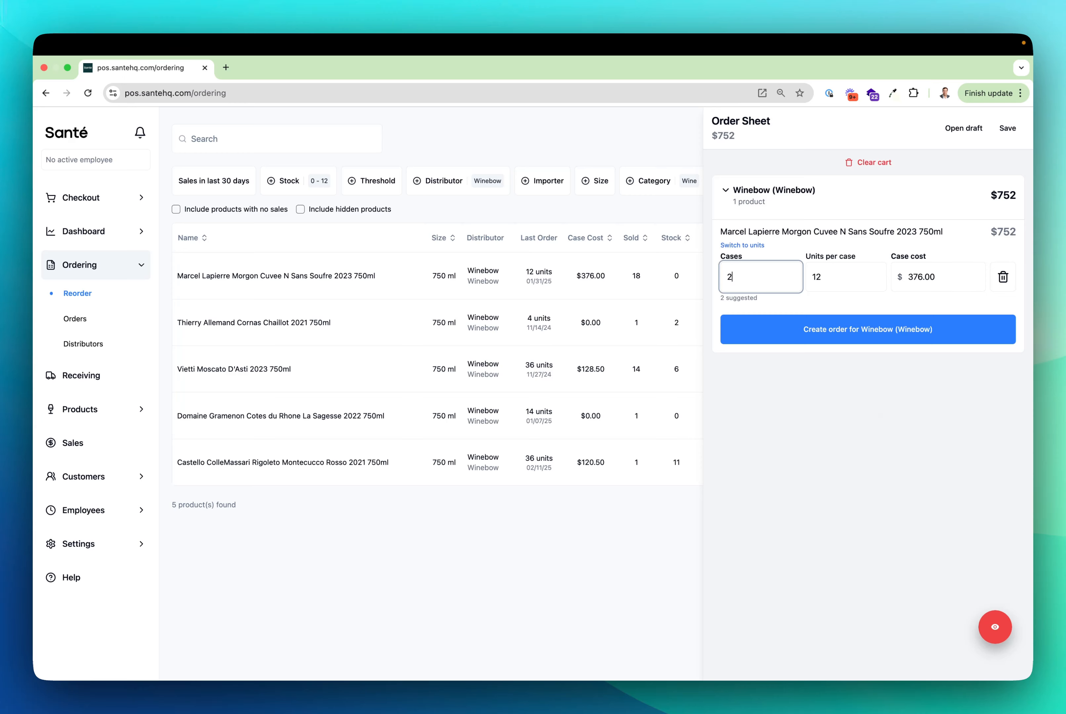
Step: Add Vietti Moscato D'Asti 2023 750ml to the order sheet with 1 case and close the sheet
click(659, 145)
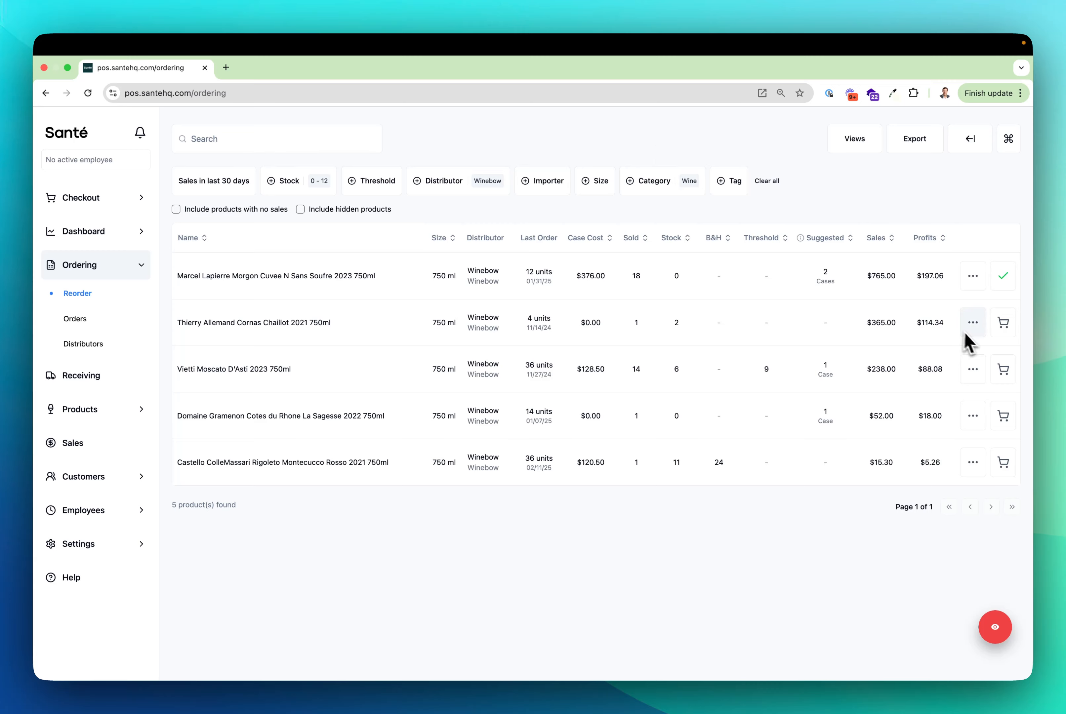
click(1009, 378)
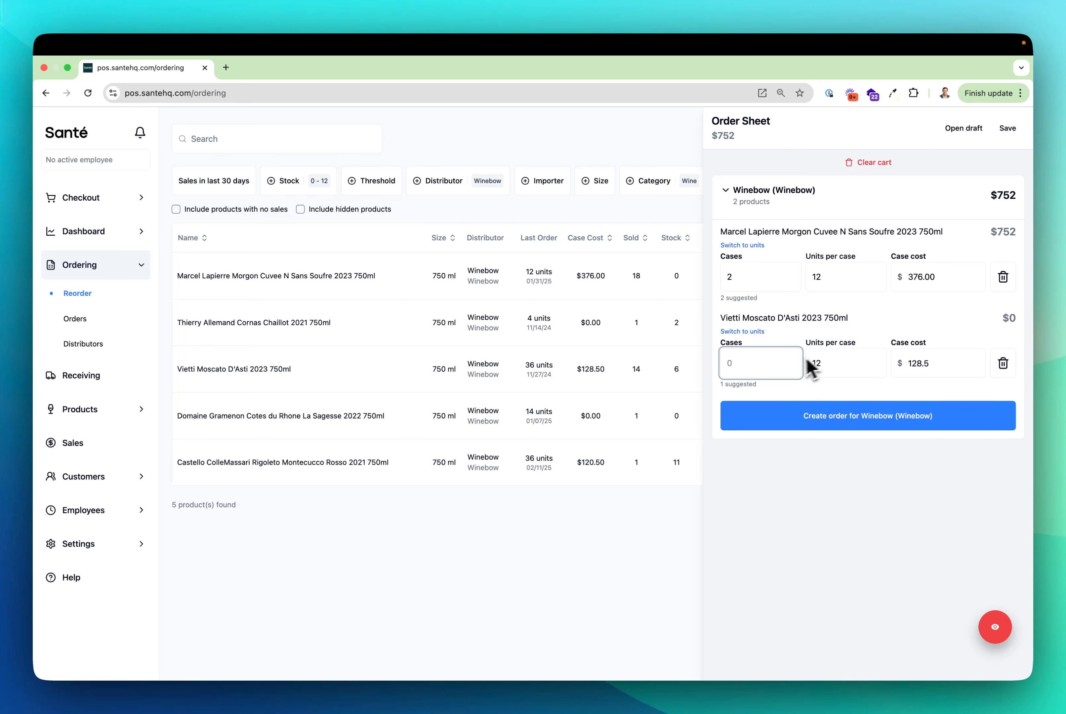
text(1)
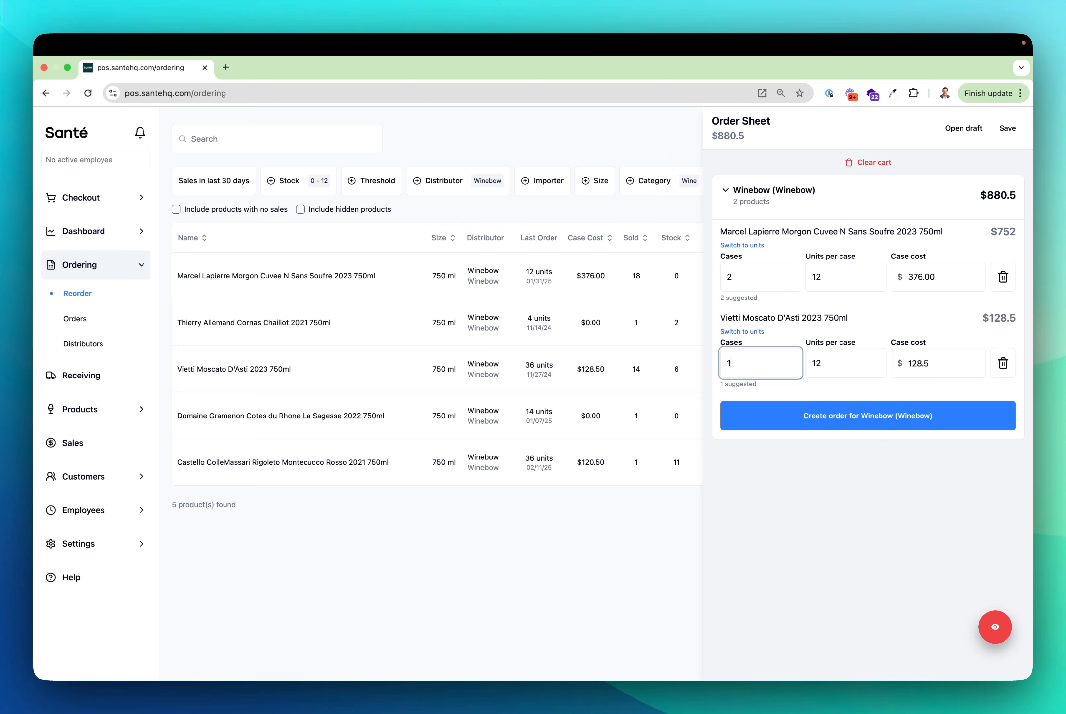
click(665, 149)
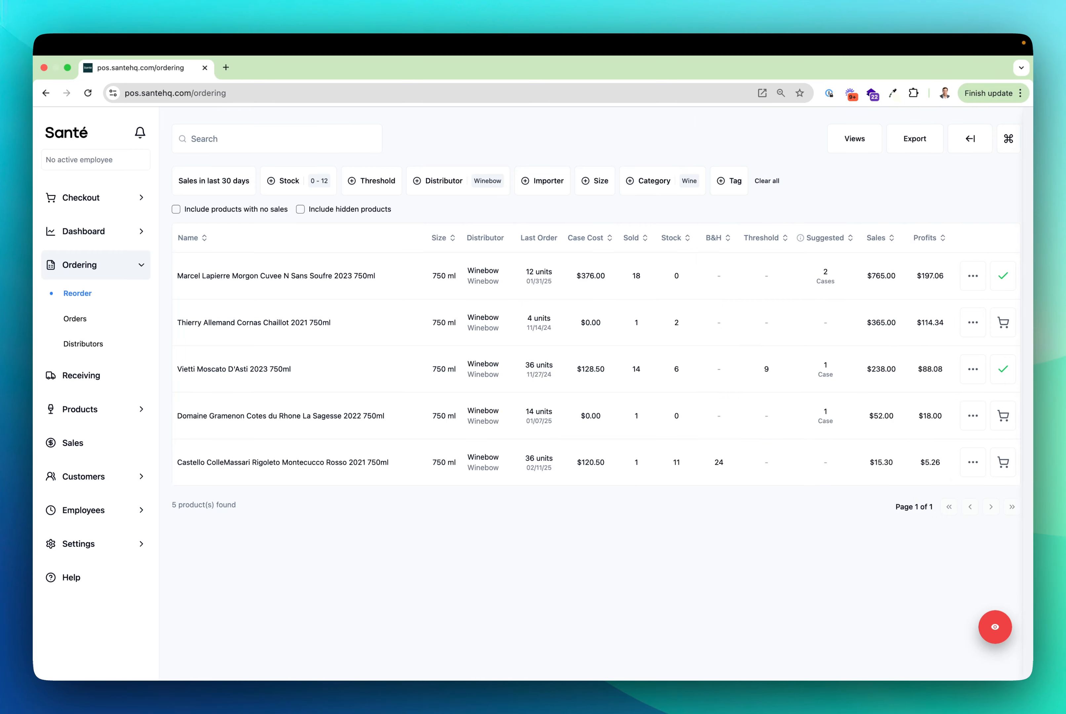
Step: Clear the Winebow distributor filter and add Jean-Christophe Garnier Gamay 2023 750ml to the order sheet with 6 cases
click(474, 188)
click(471, 369)
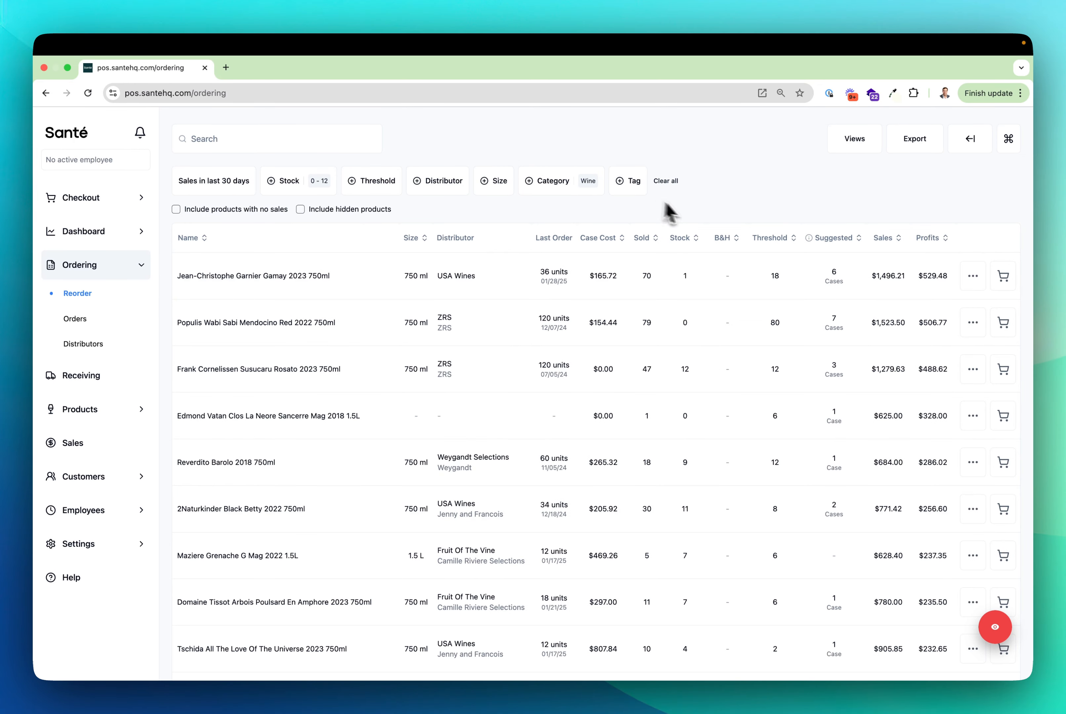
click(1004, 277)
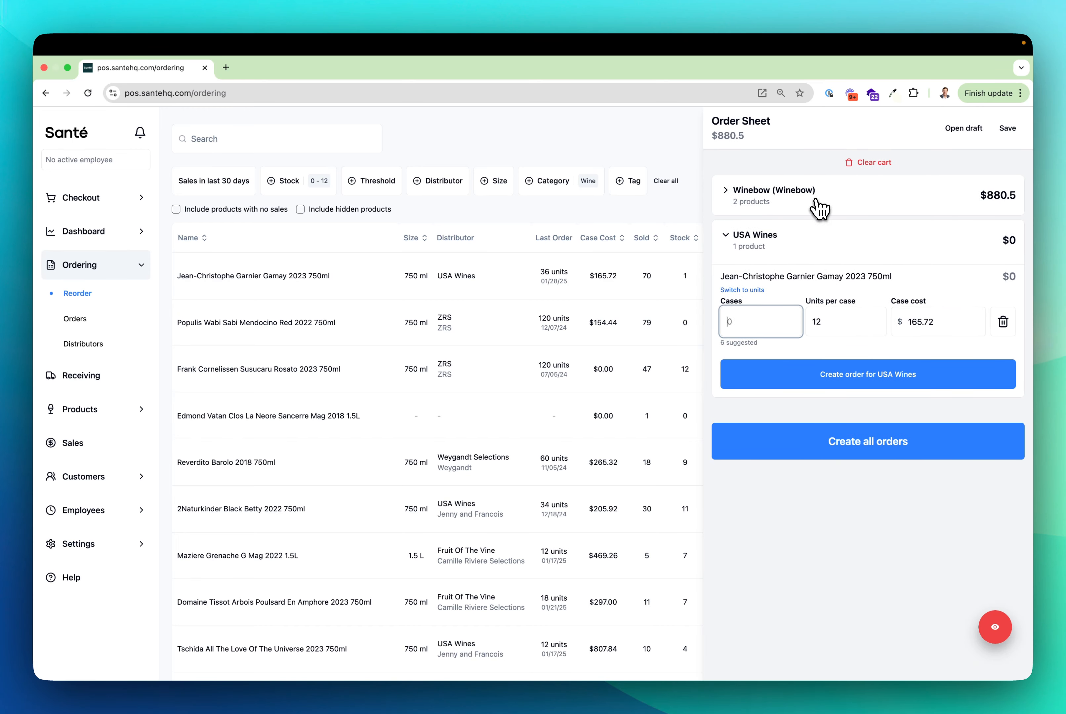
click(774, 203)
scroll(780, 257, down, 2)
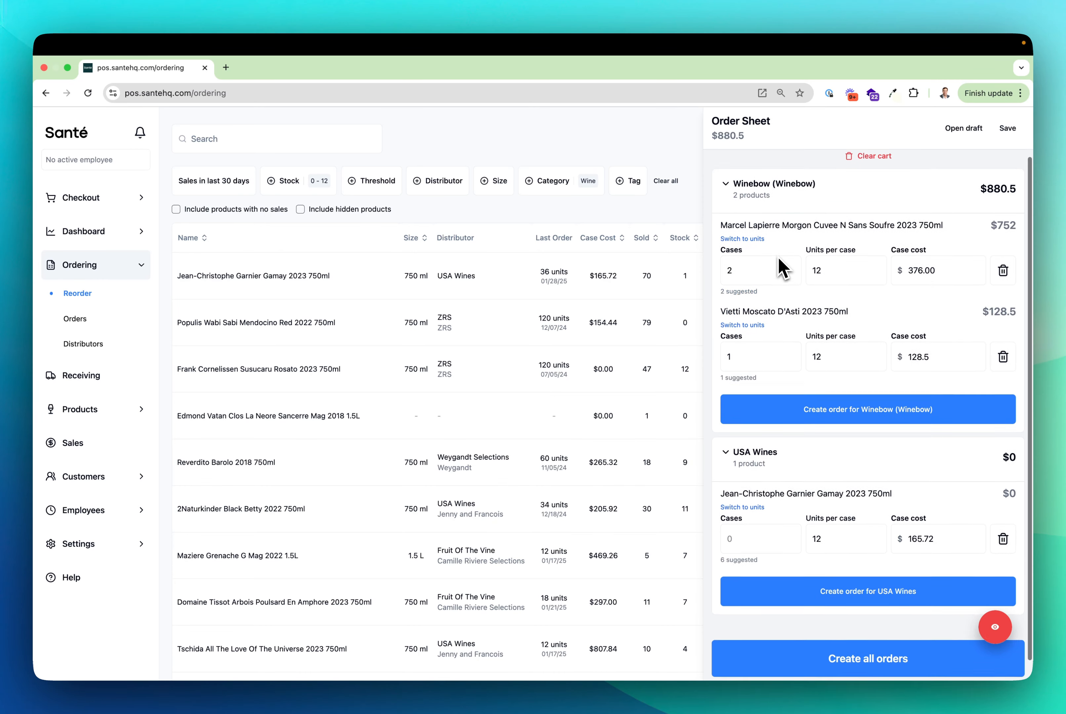
scroll(787, 275, up, 2)
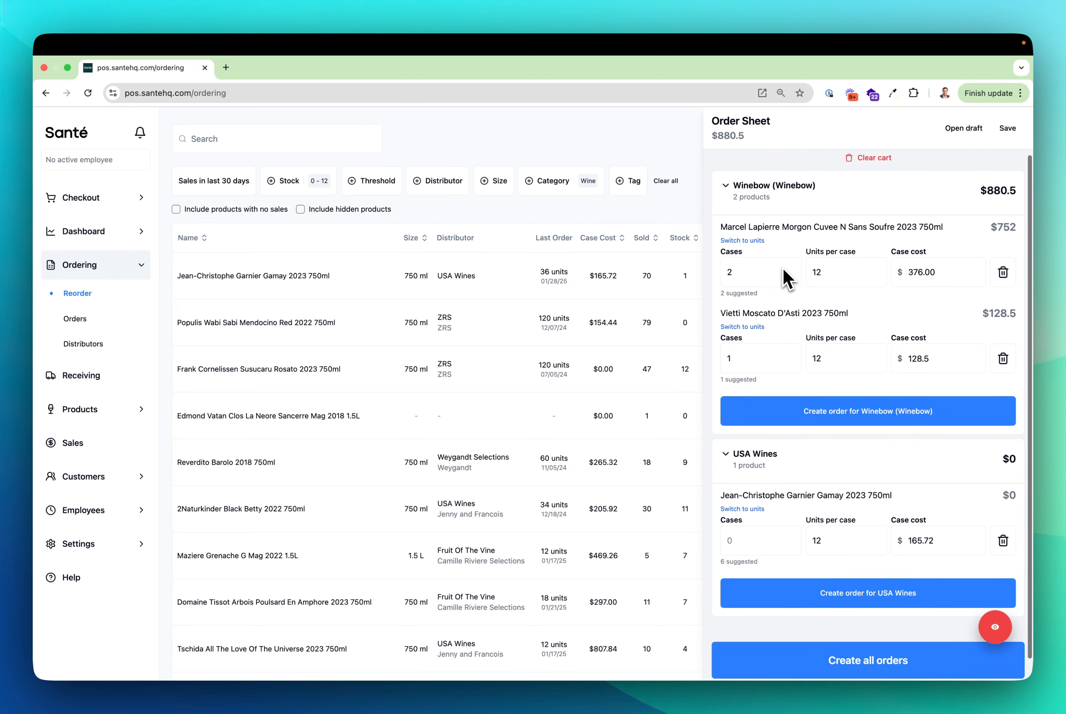
click(764, 201)
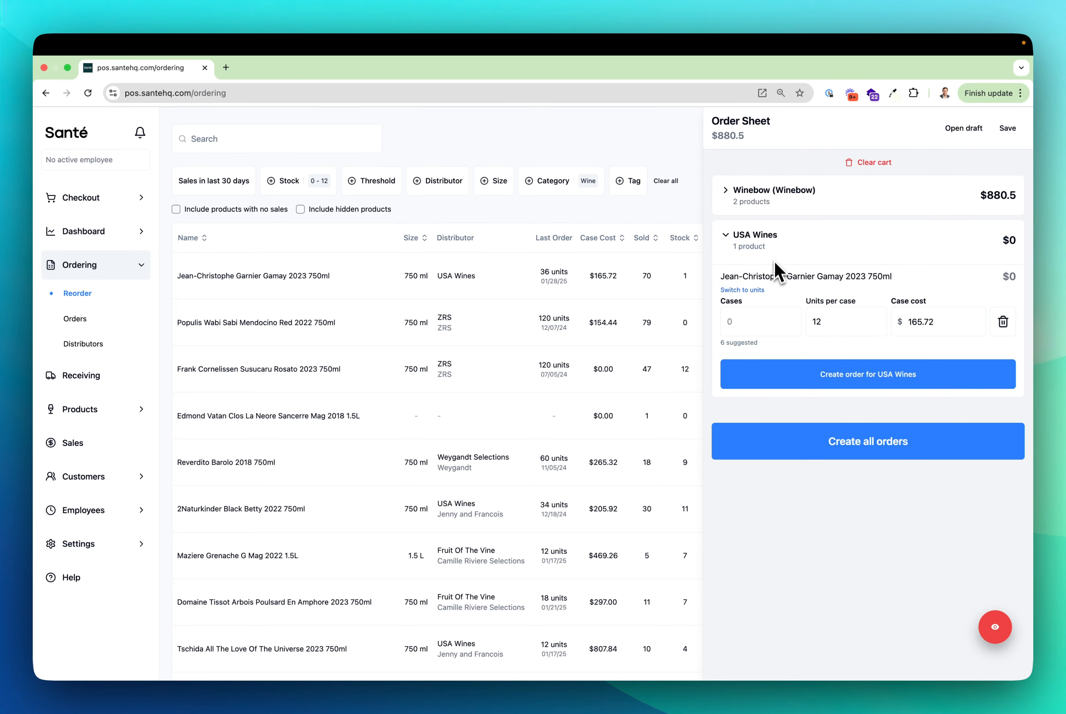
click(752, 321)
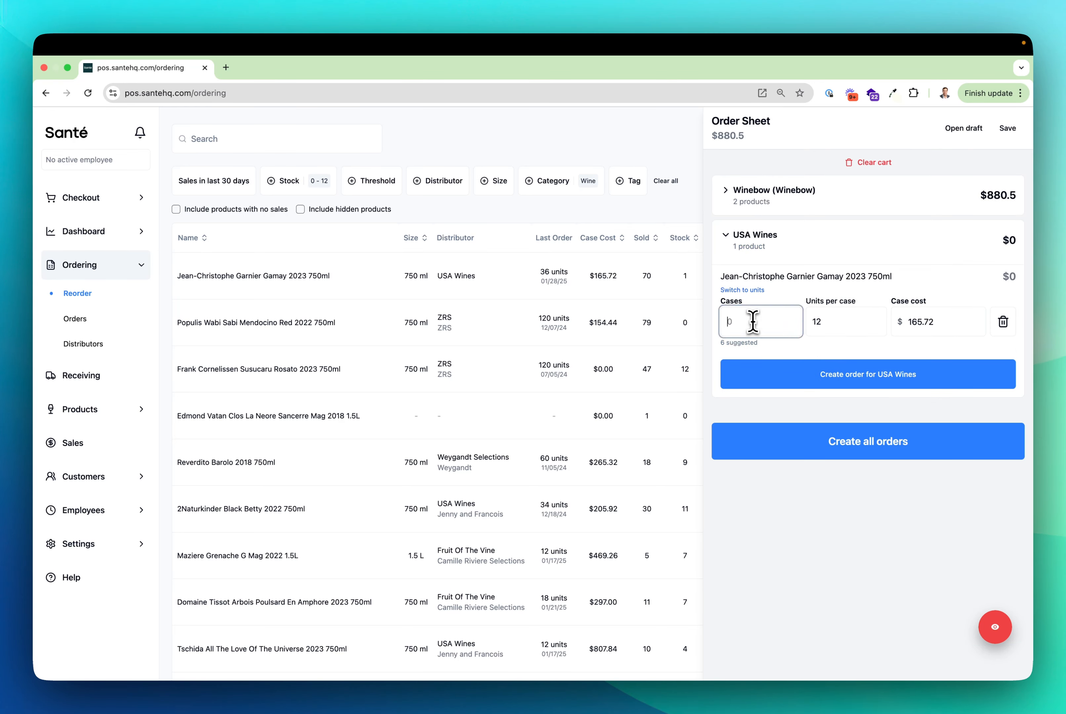
text(6)
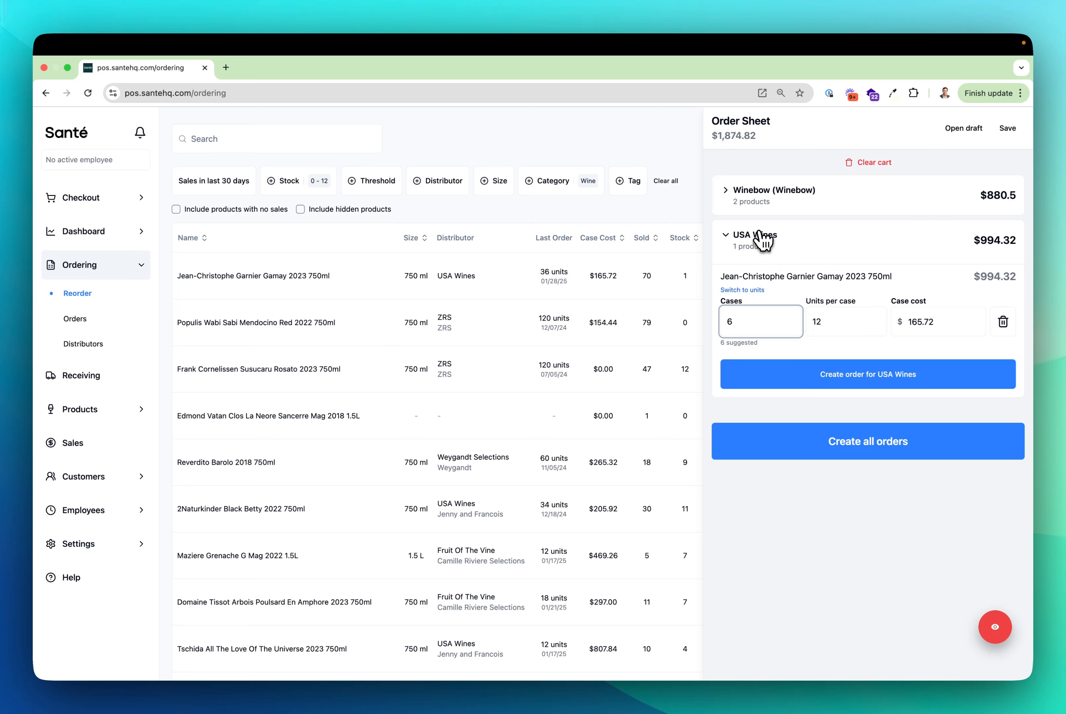
Step: Collapse the USA Wines order and expand the Winebow order in the order sheet
click(763, 241)
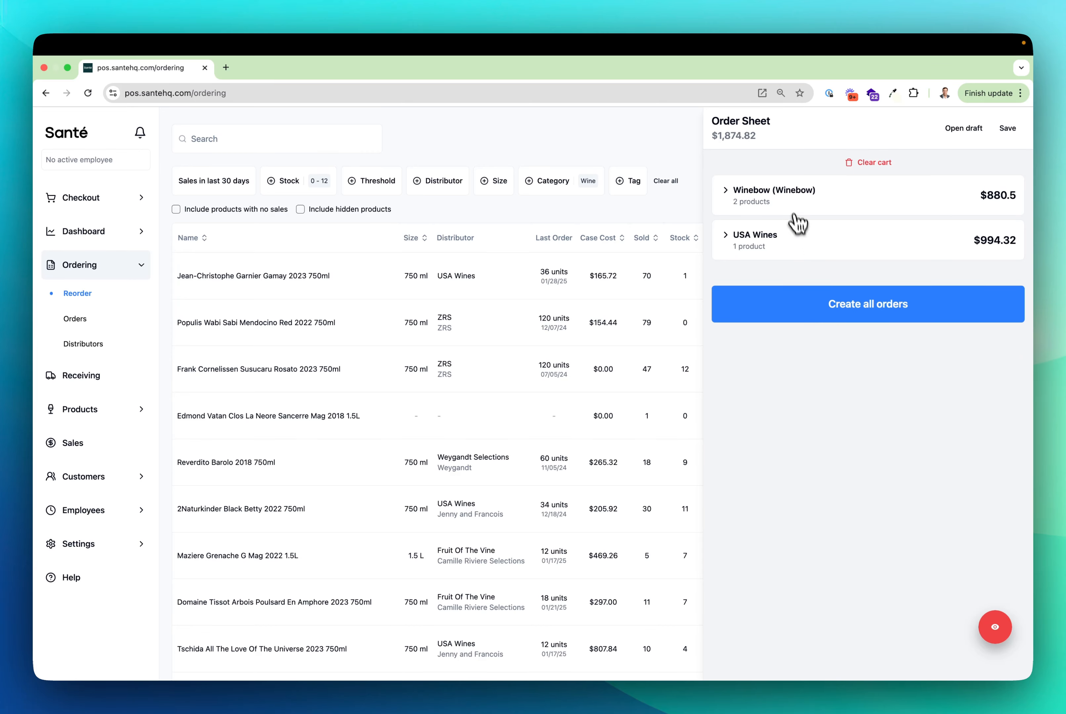
click(786, 198)
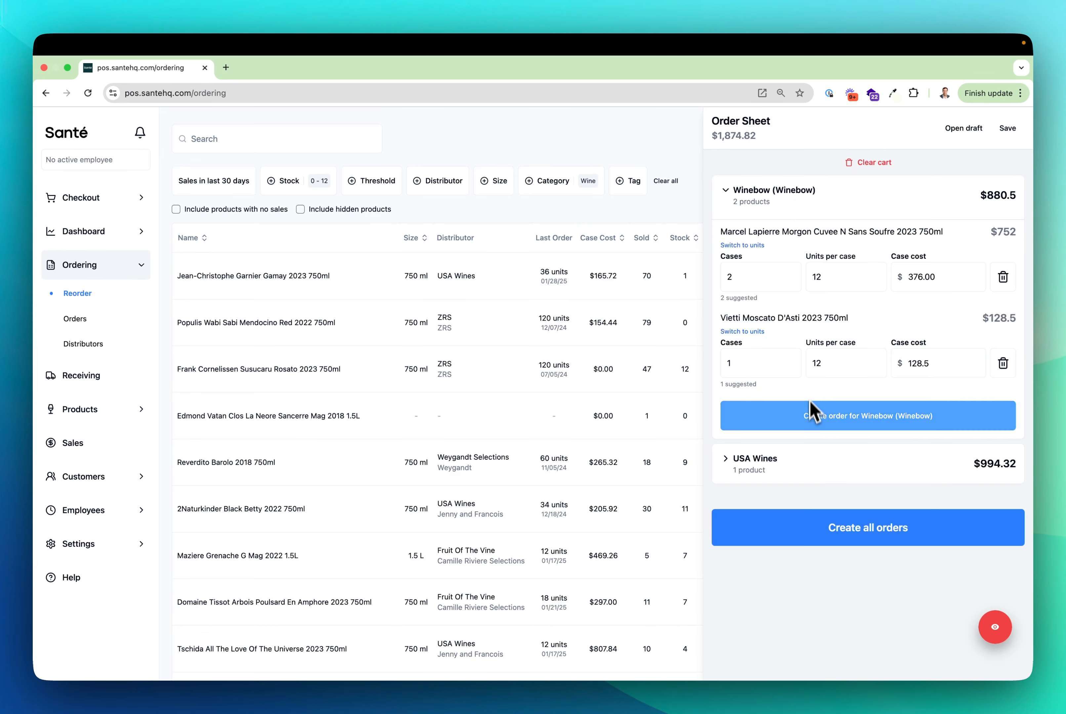